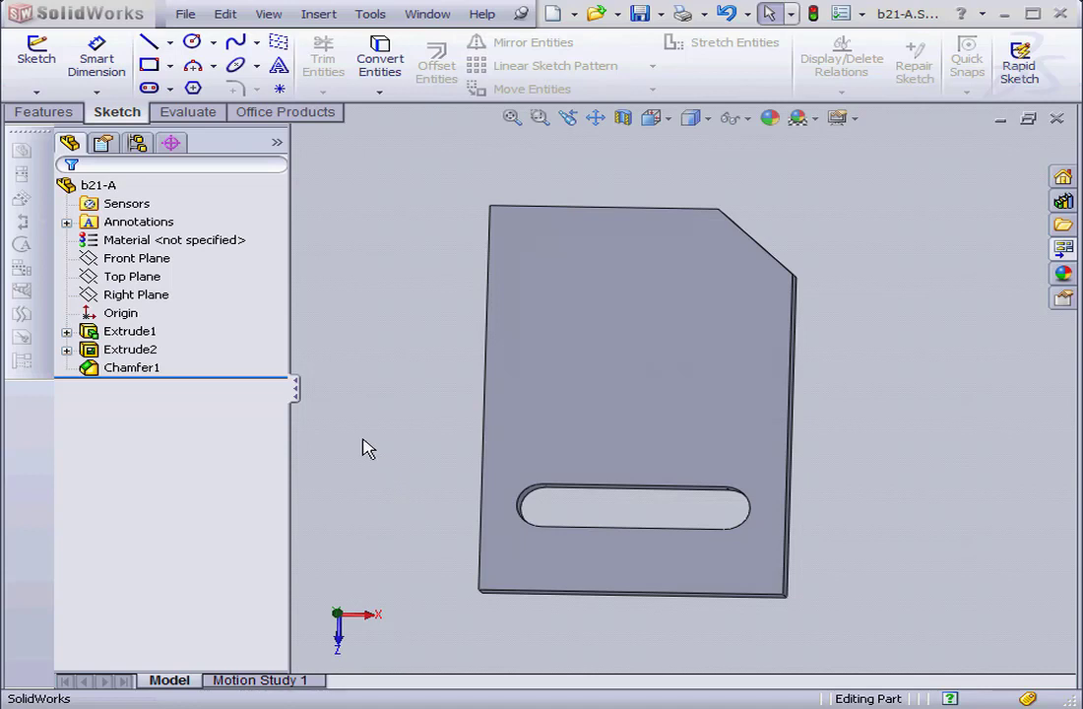
Show b21-A's feature dimensions: 90 × 60 plate, slot sketch, then only the 15 × 15 chamfer
left_click(127, 333)
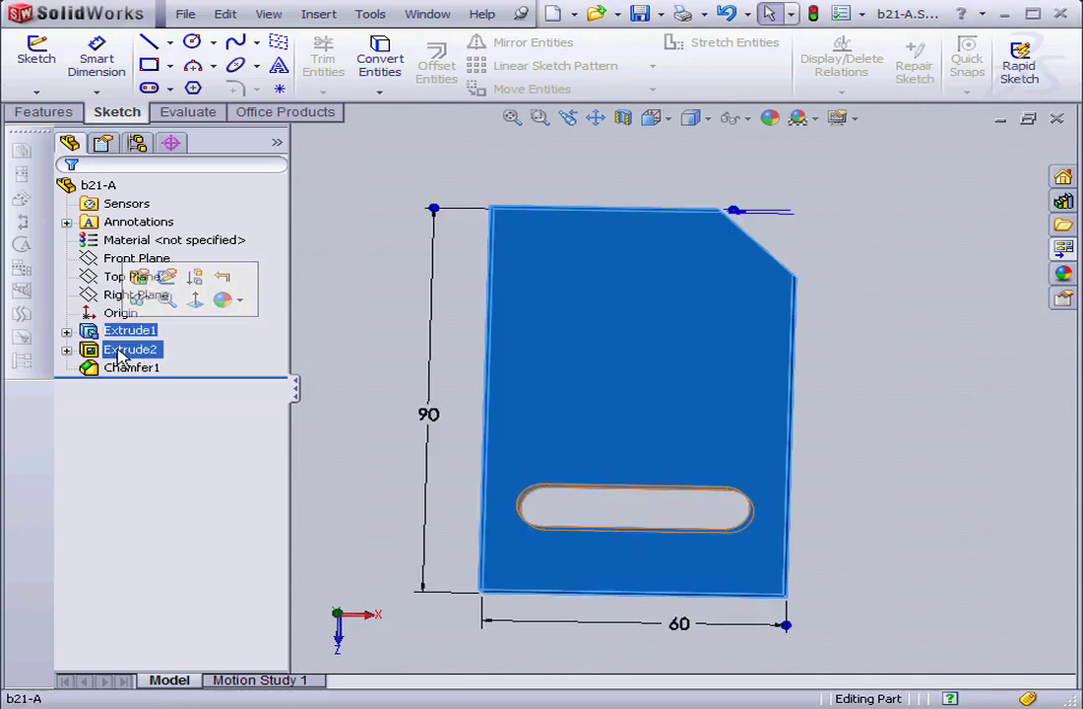
left_click(114, 350)
left_click(154, 367, "ctrl")
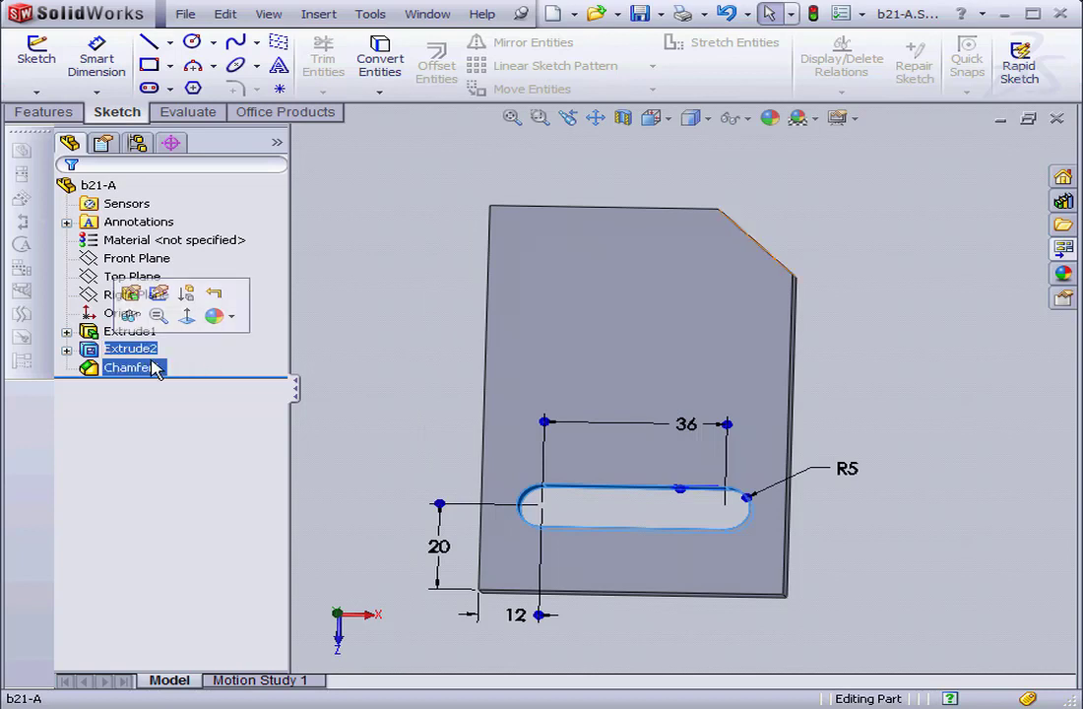
left_click(141, 369)
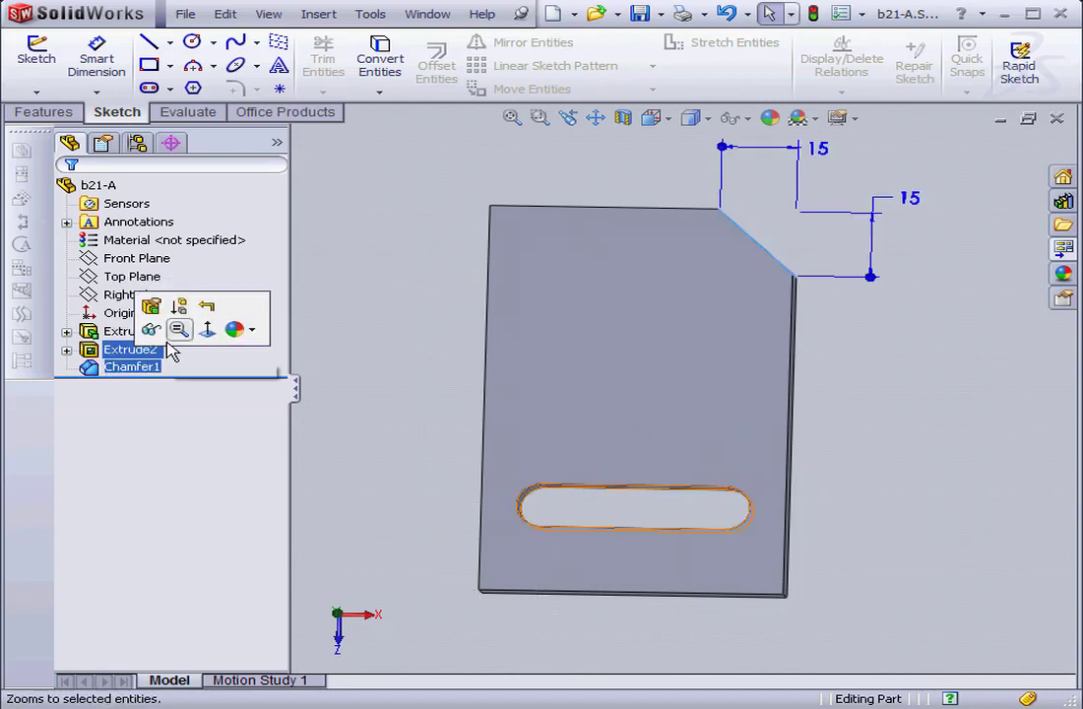
Tile the b21-A and b21-B windows side by side, then stack them one above the other
left_click(417, 14)
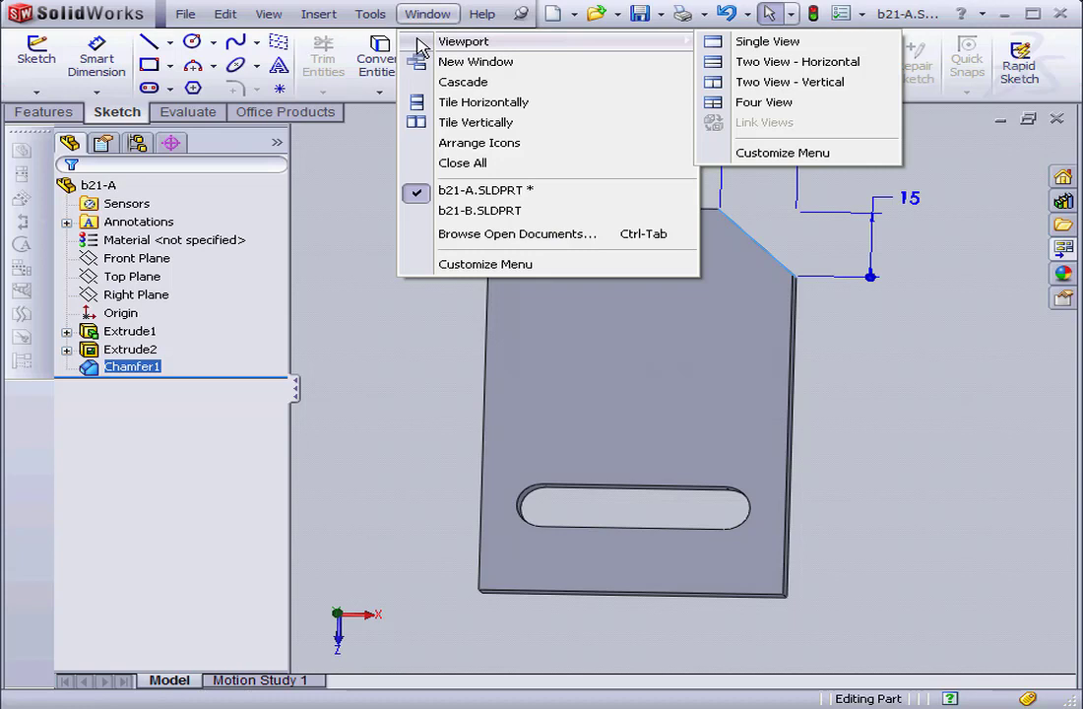
left_click(470, 123)
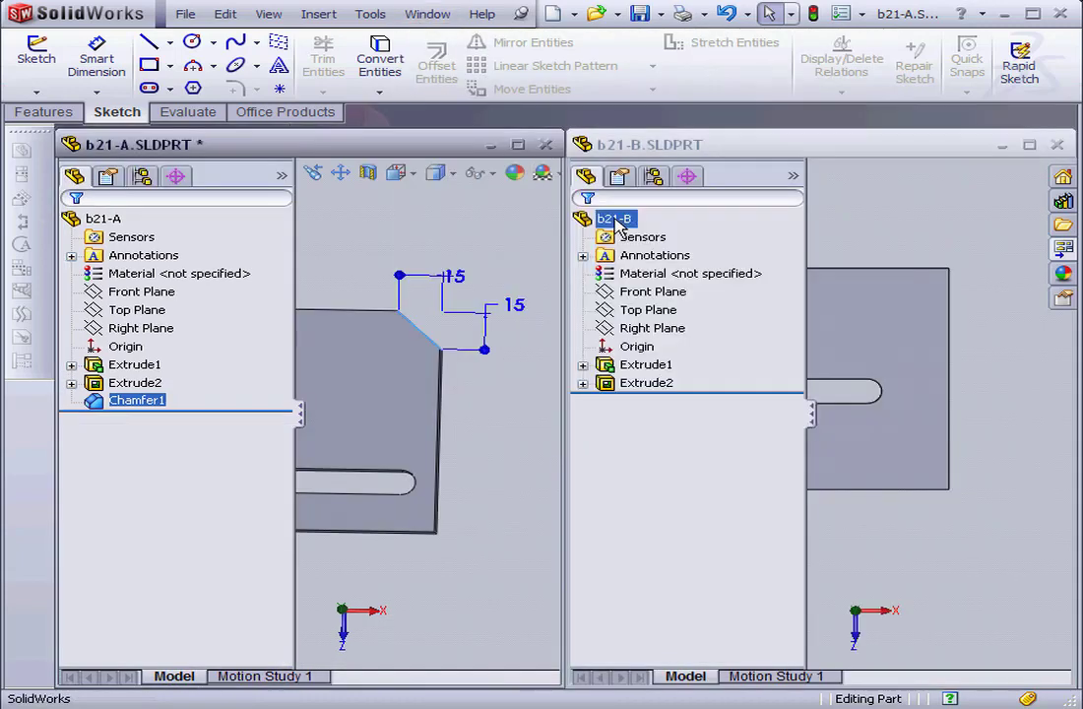
left_click(429, 16)
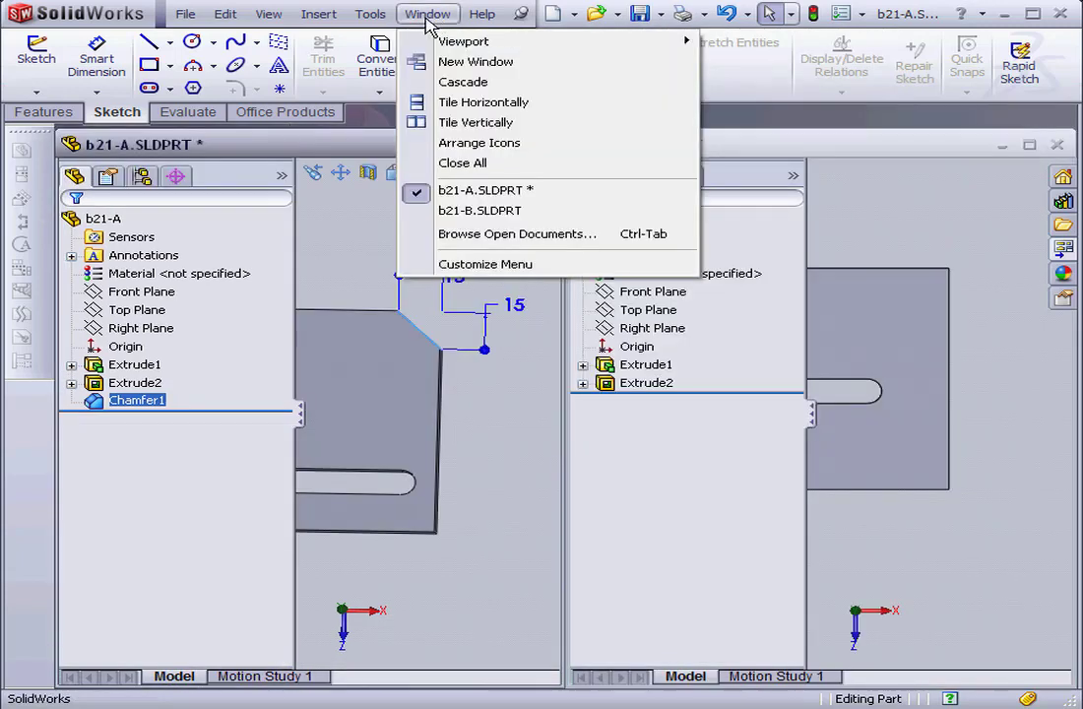
left_click(515, 102)
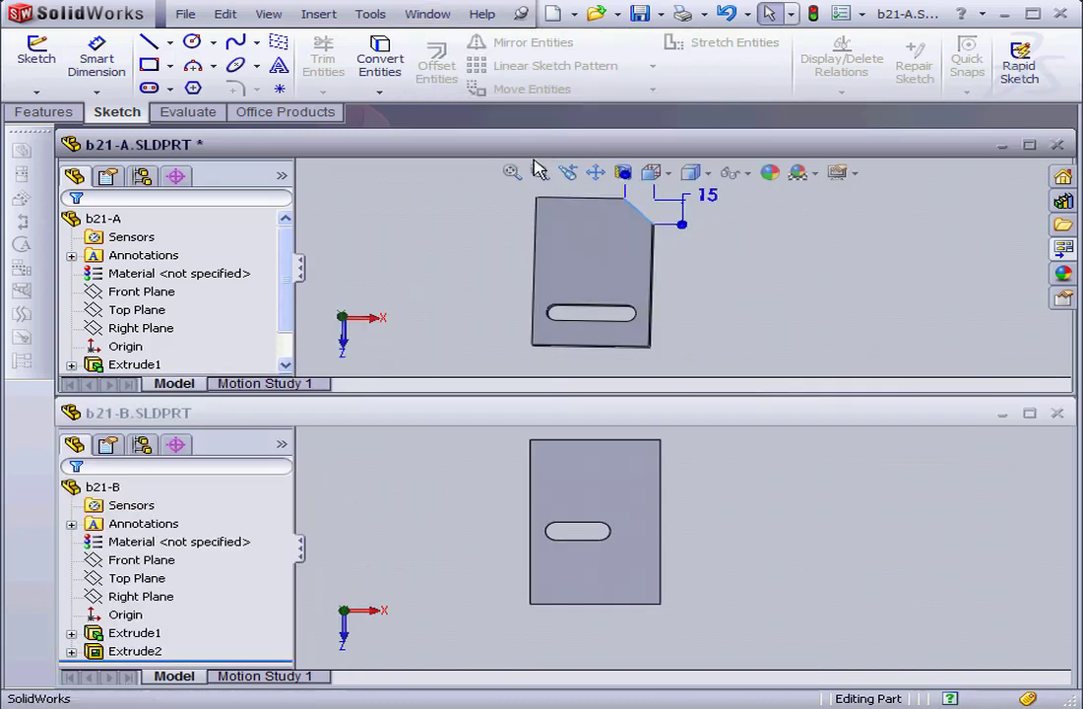
Show b21-B's slot sketch dimensions and select b21-A's chamfer feature for renaming
left_click(103, 489)
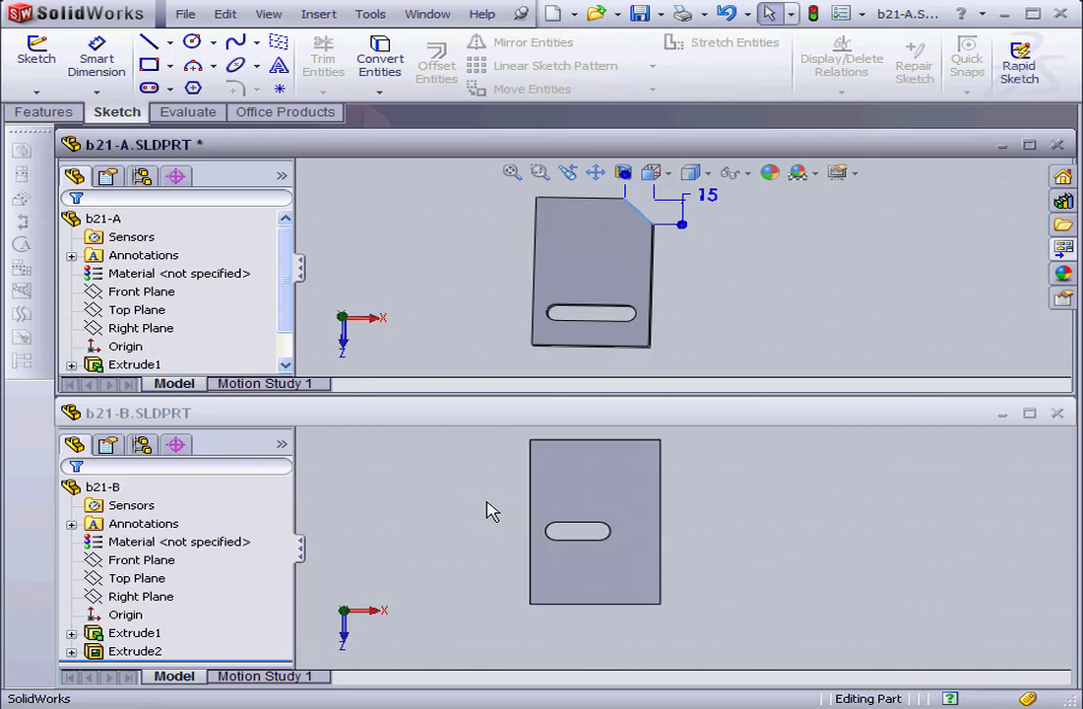
left_click(138, 651)
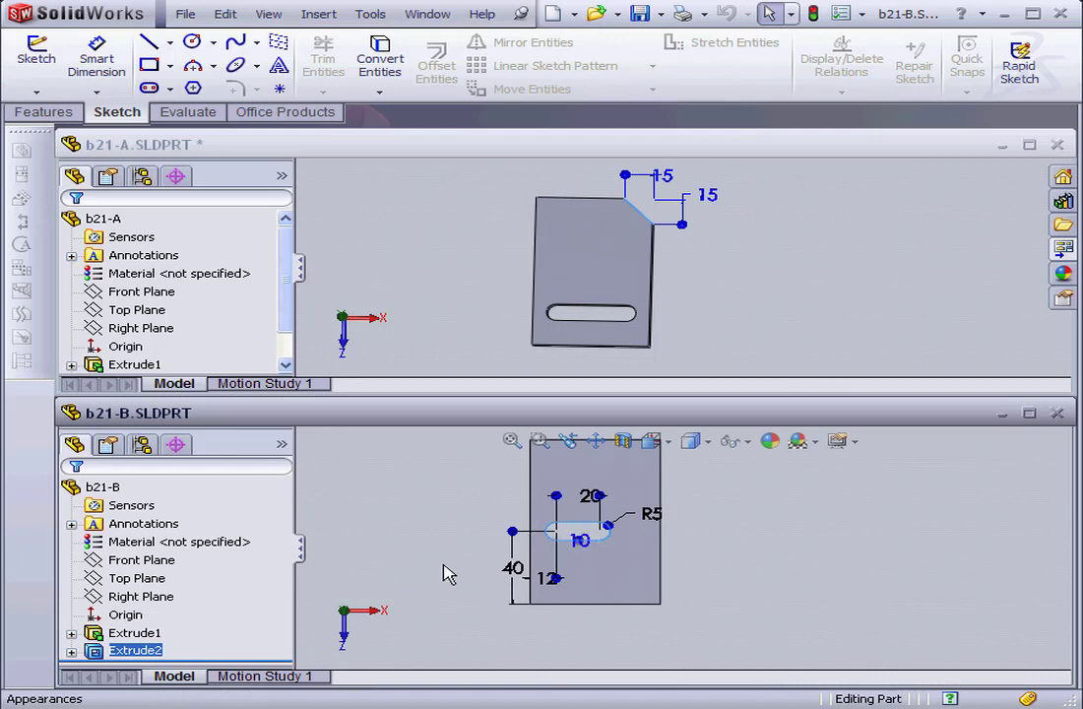
scroll(276, 325, "down", 2)
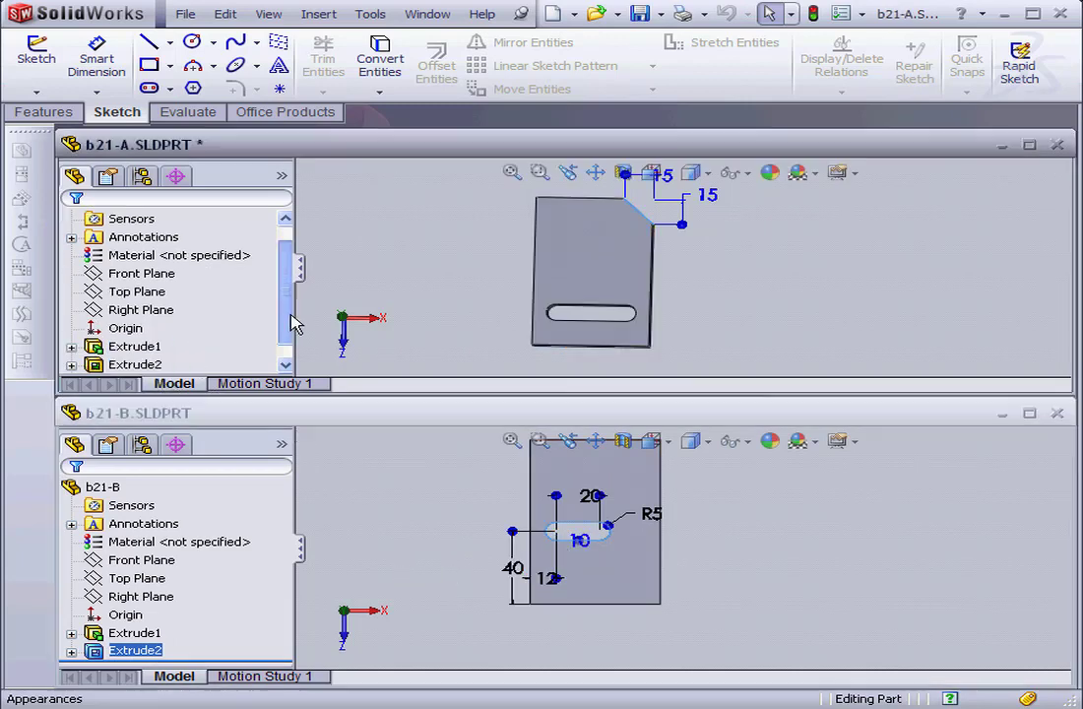
left_click(181, 363)
key("F2")
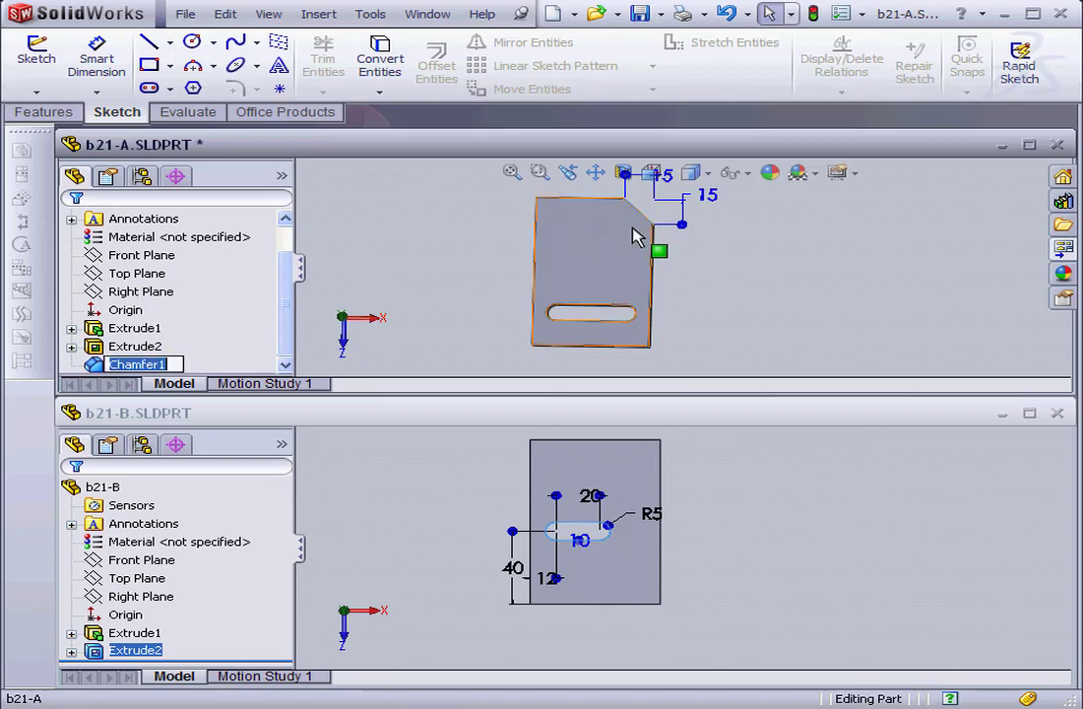
Maximize b21-A and make a new drawing from it on a B - Landscape sheet
double_click(483, 146)
left_click(574, 13)
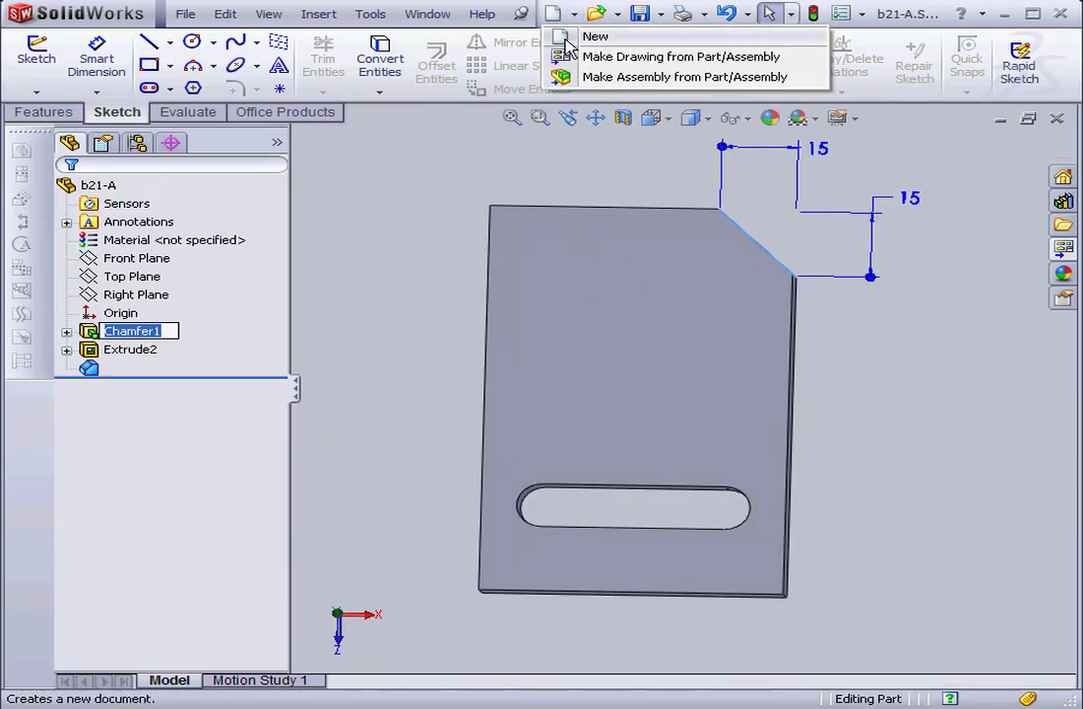
left_click(580, 57)
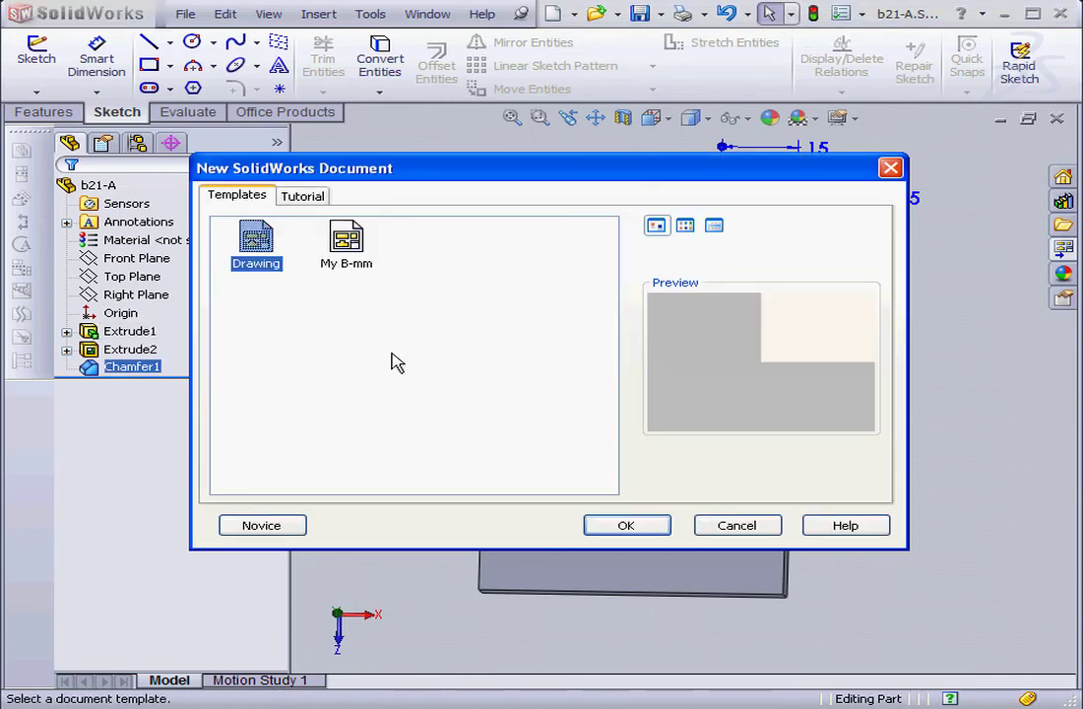
left_click(656, 530)
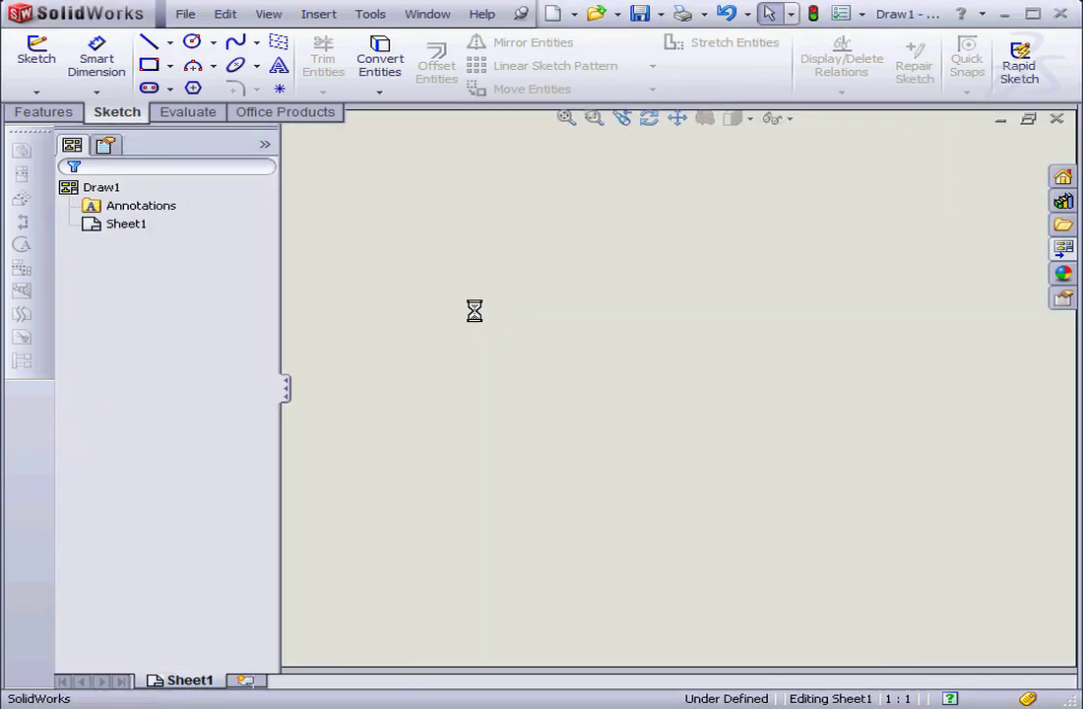
left_click(325, 311)
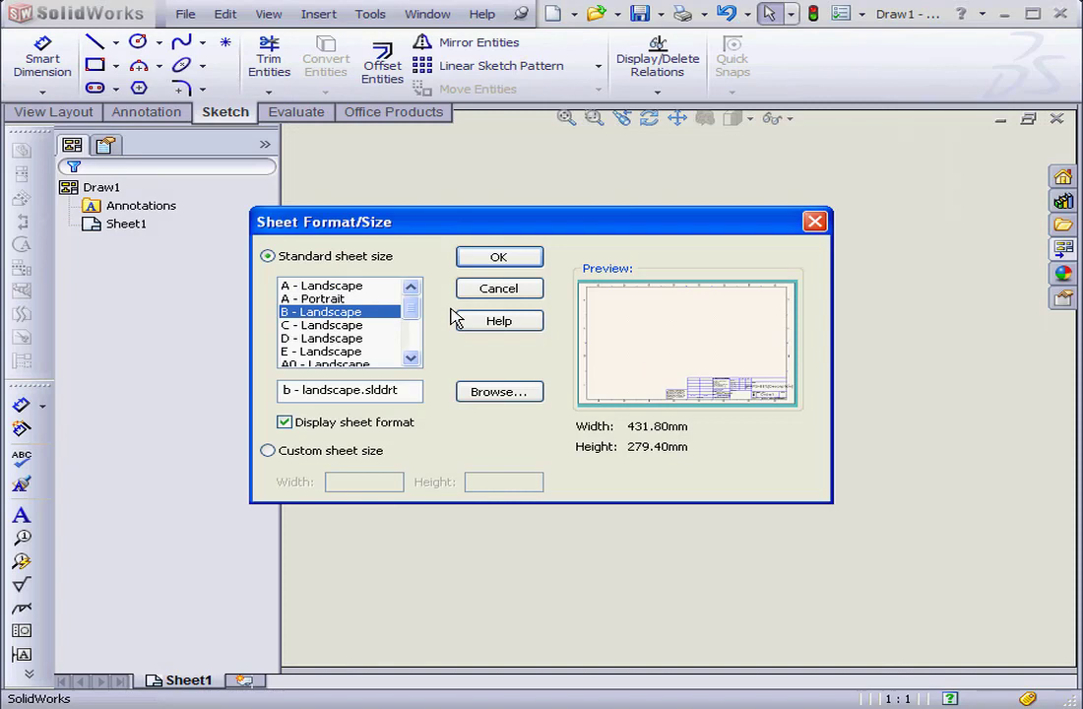
left_click(499, 259)
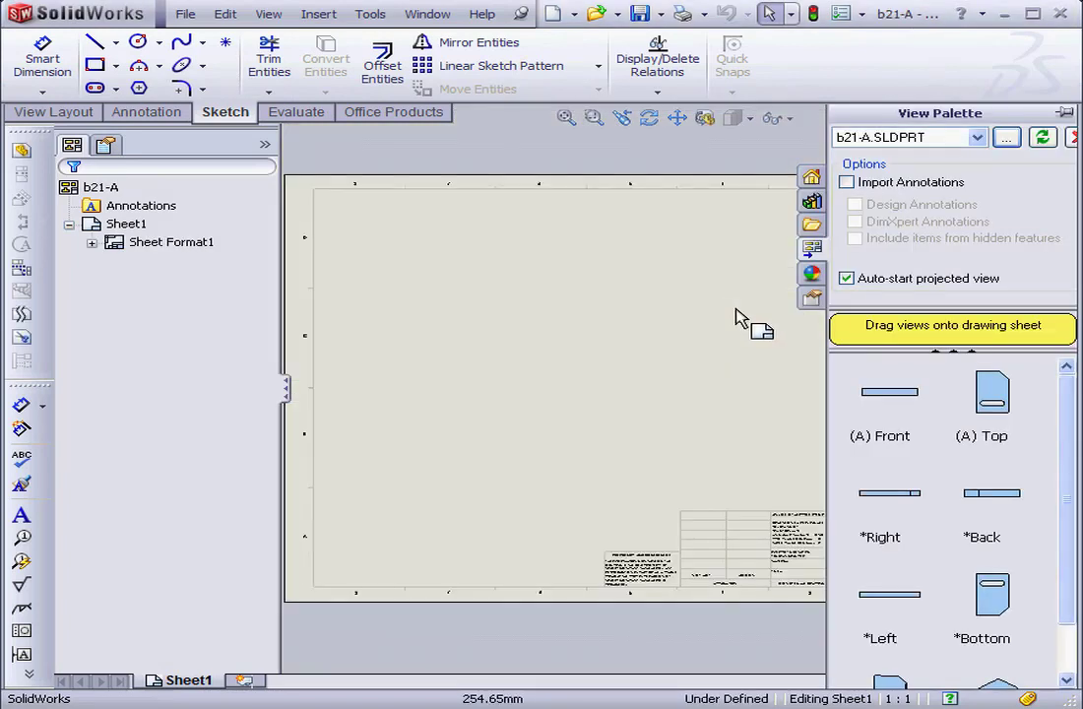
Place b21-A's top view on the sheet with a projected side view to its right
left_click_drag(1003, 402, 448, 337)
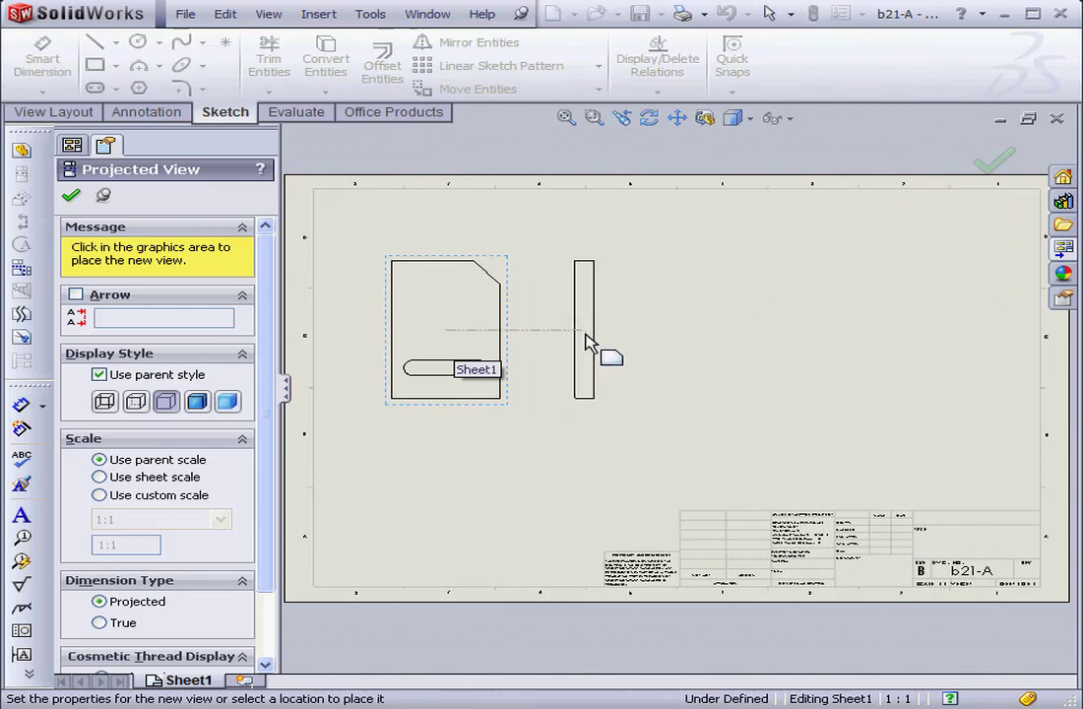
left_click(586, 339)
left_click(71, 196)
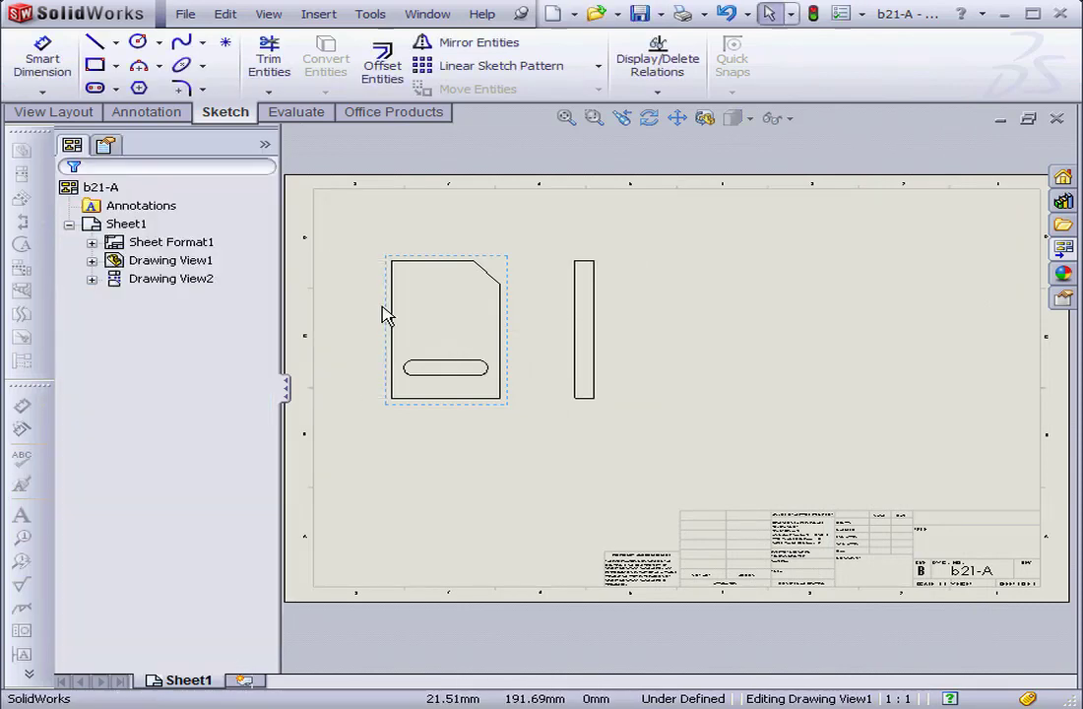
scroll(482, 356, "down", 3)
scroll(484, 356, "down", 1)
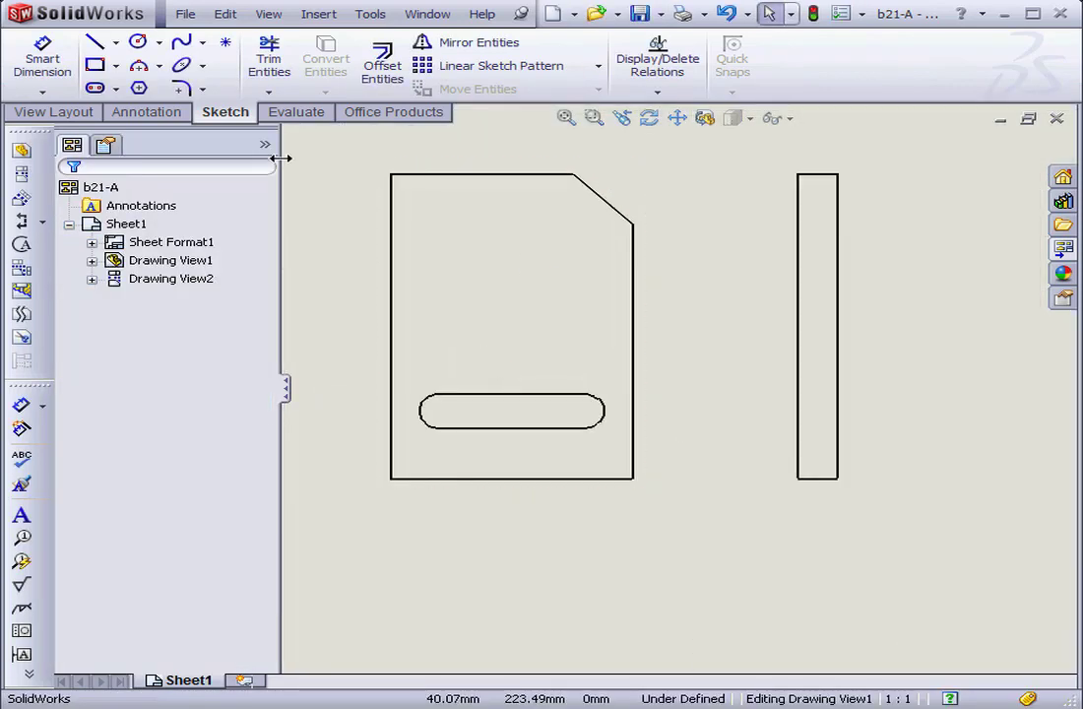
Add the overall 90 height and 60 width dimensions to the front view
left_click(123, 111)
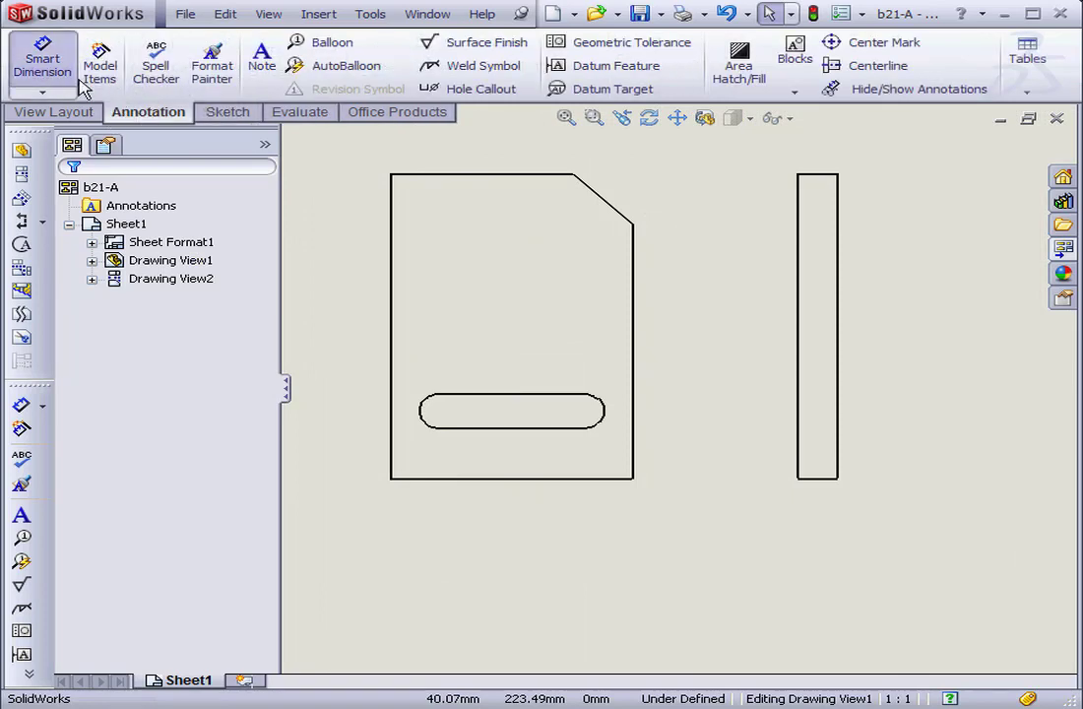
left_click(69, 79)
left_click(391, 317)
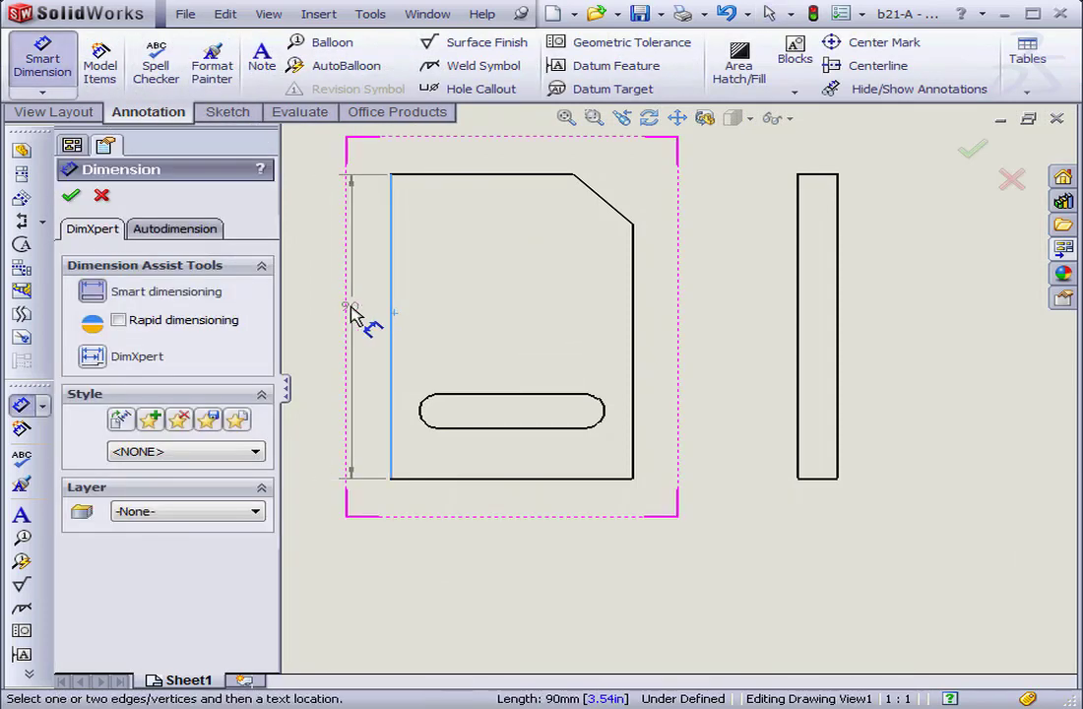
left_click(367, 339)
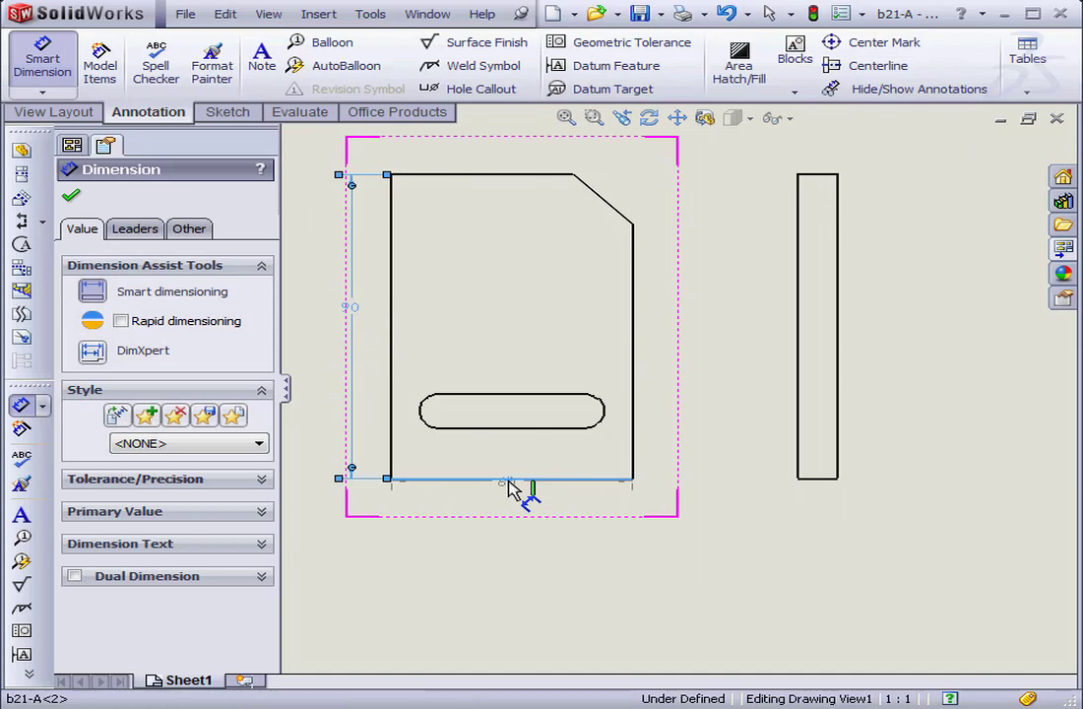
left_click(510, 479)
left_click(512, 504)
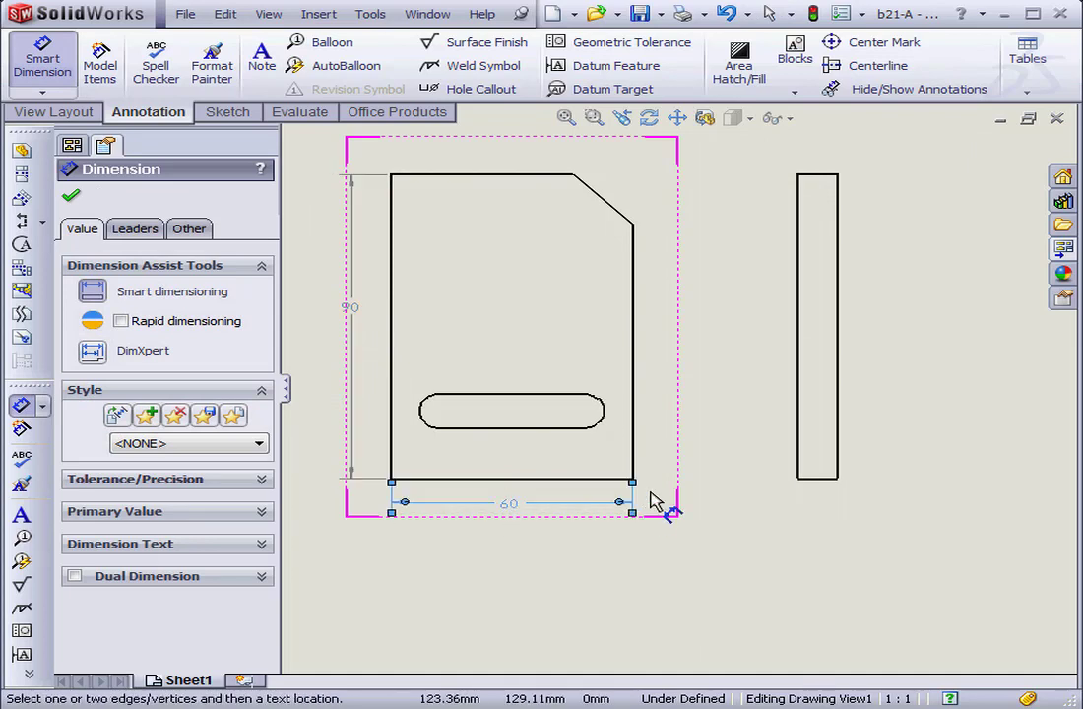
Dimension the slot with an R5 radius and 36 between its arc centres
left_click(602, 423)
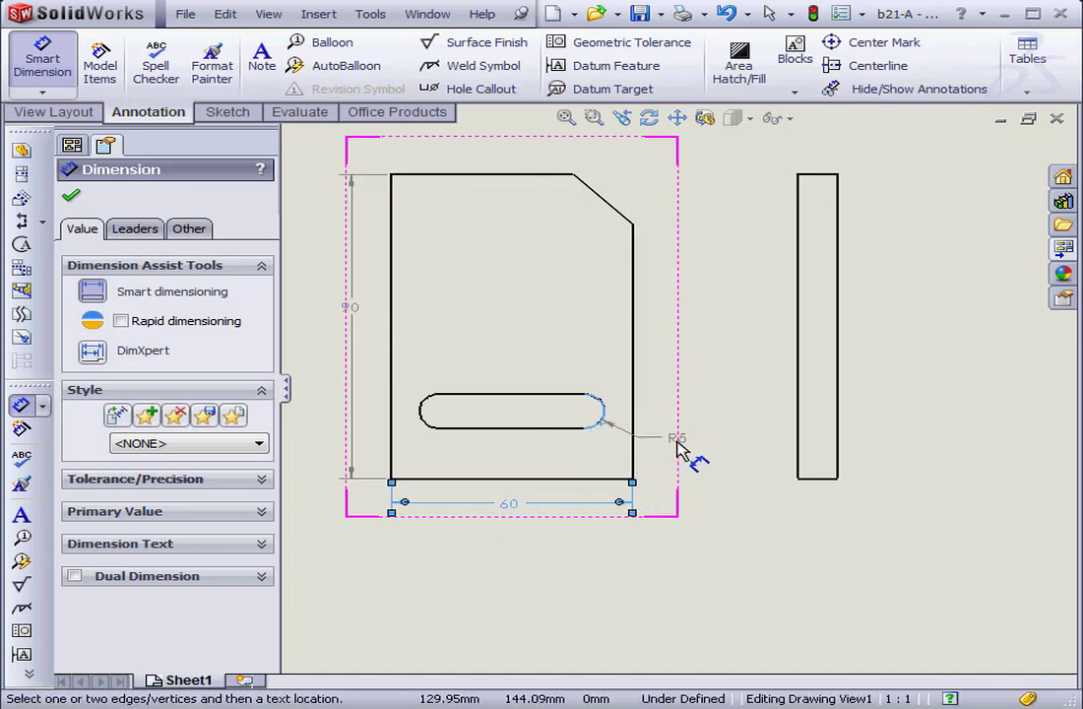
left_click(650, 448)
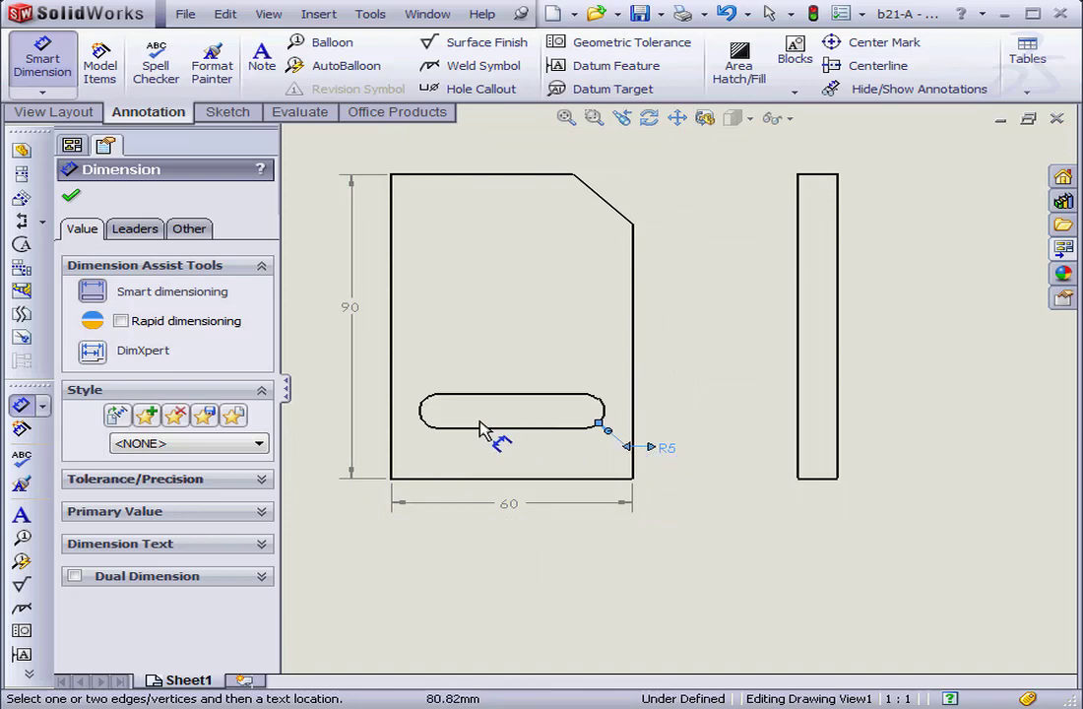
left_click(429, 421)
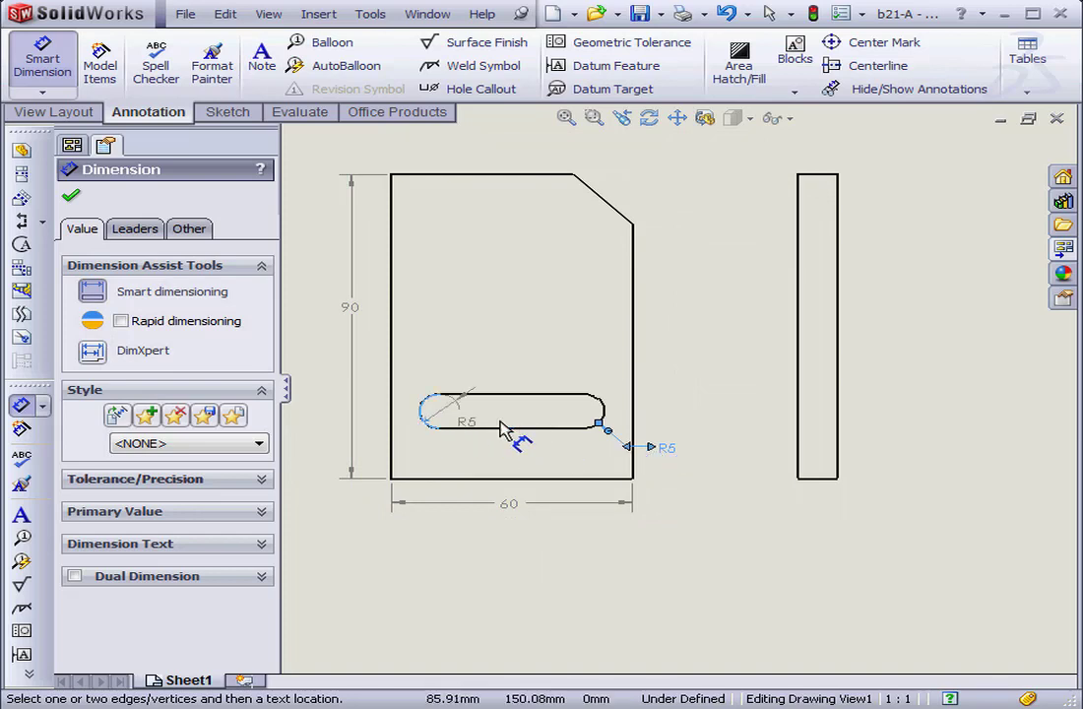
left_click(604, 420)
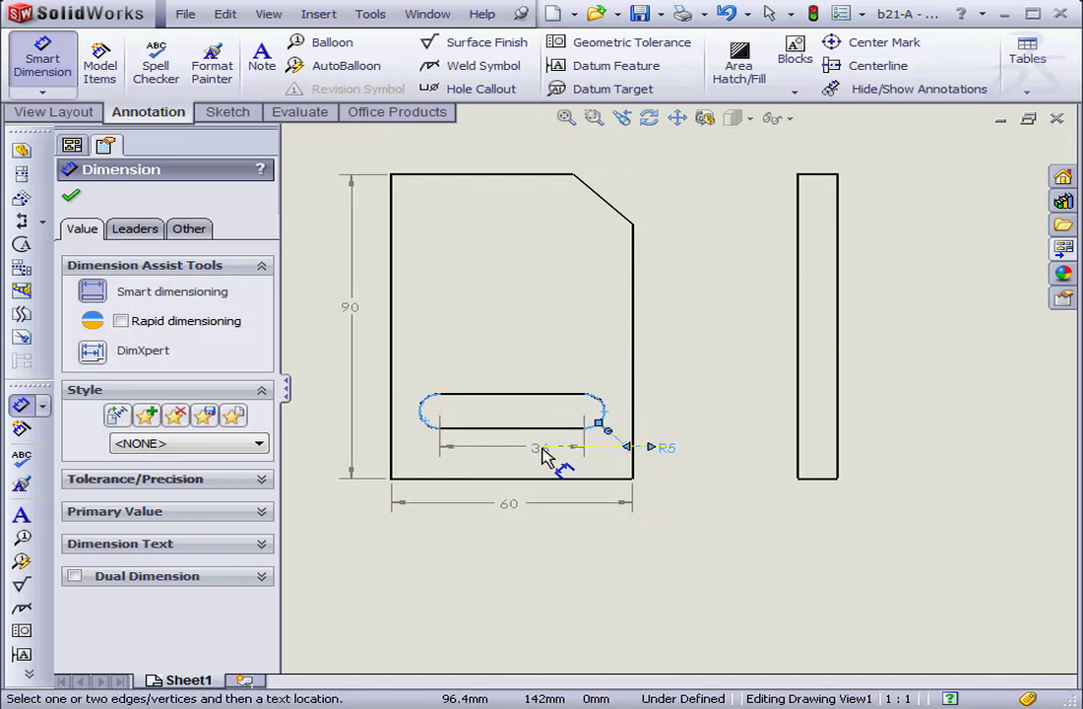
left_click(544, 455)
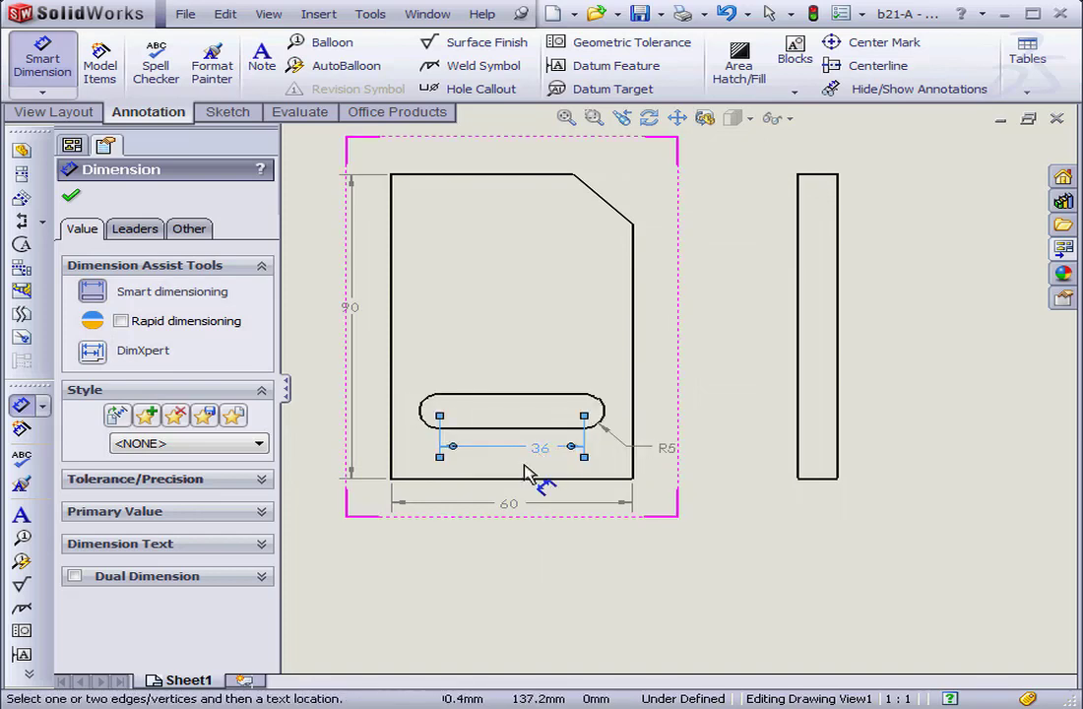
Locate the slot 12 from the left edge and 20 from the bottom edge
left_click(425, 418)
left_click(393, 415)
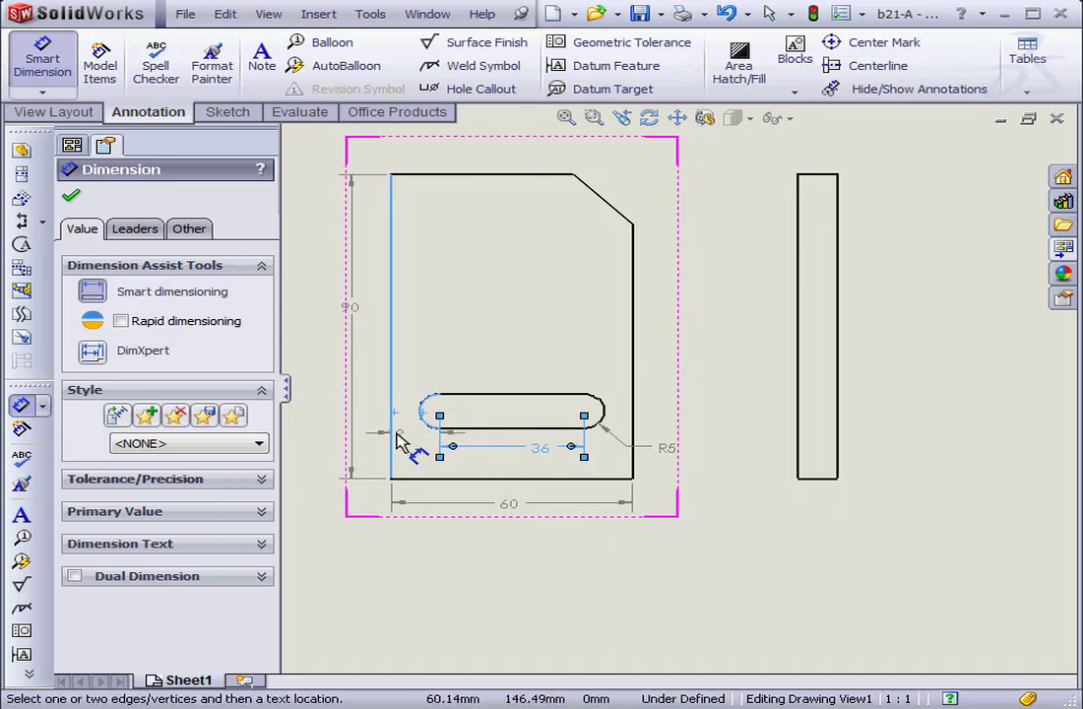
left_click(481, 357)
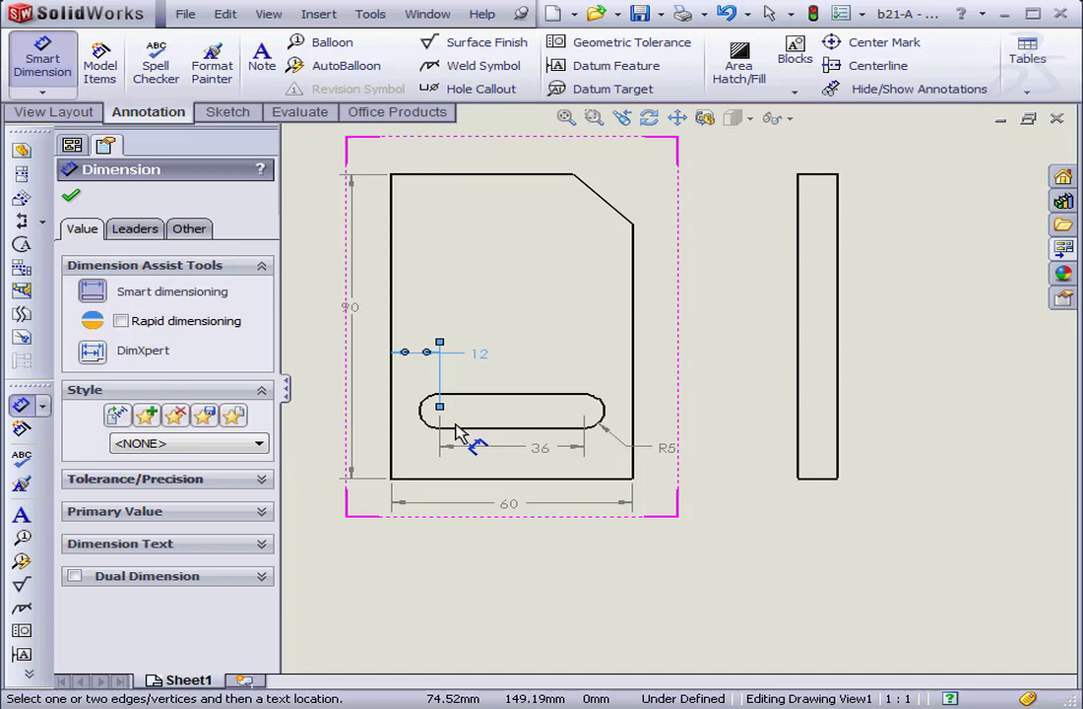
left_click(434, 428)
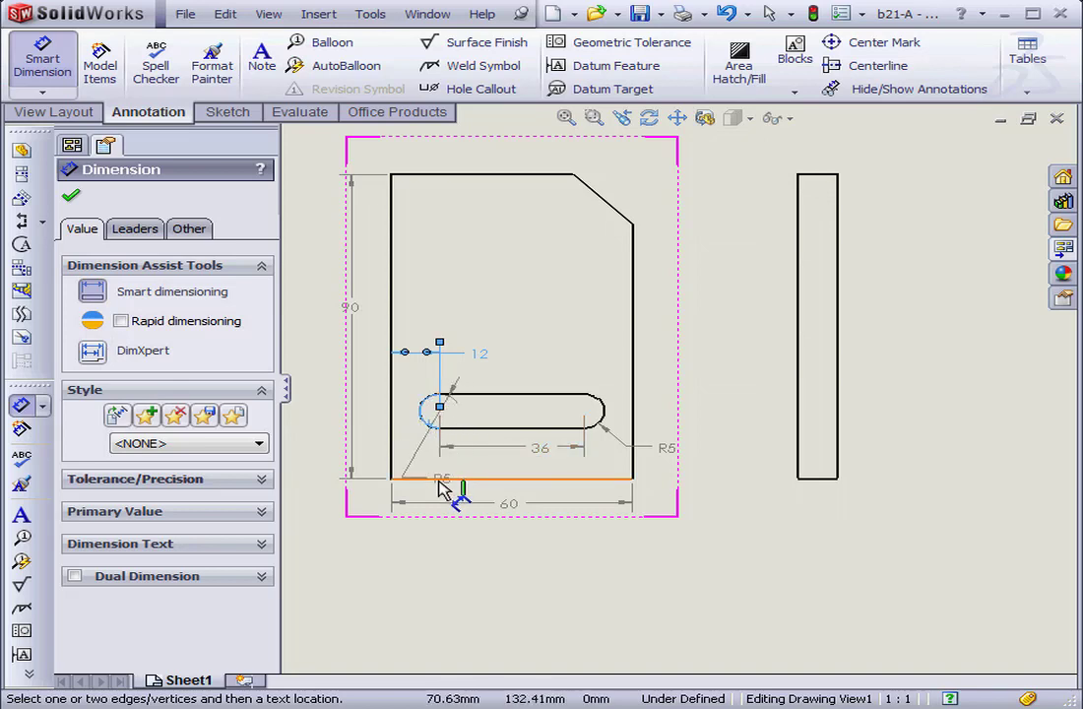
left_click(440, 481)
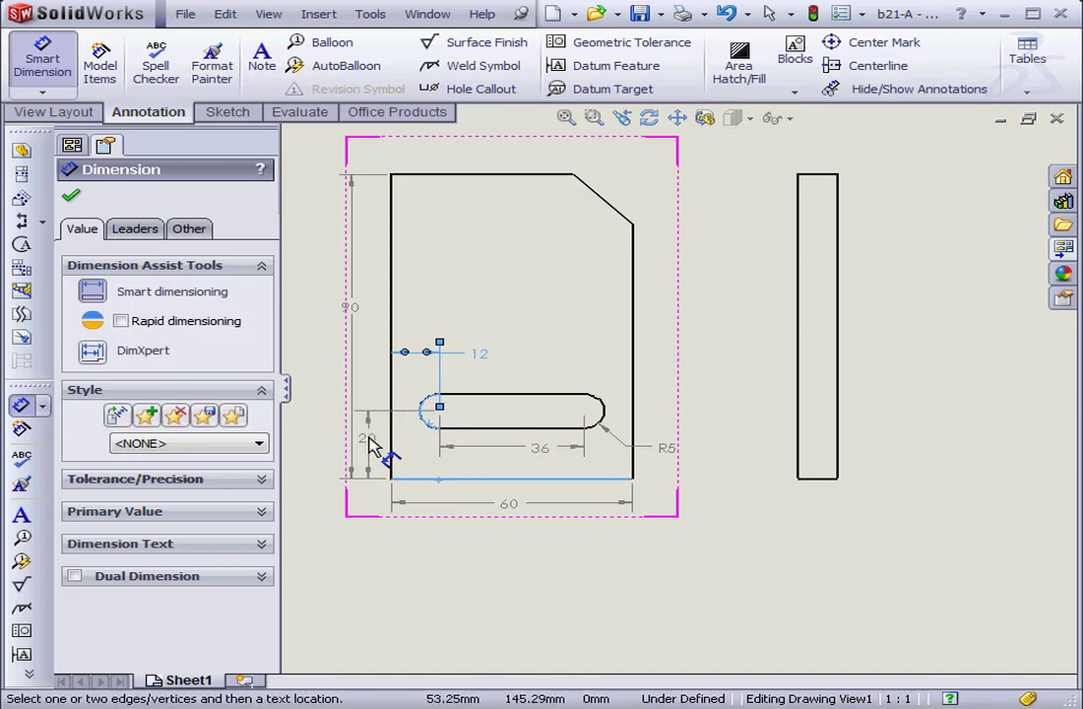
left_click(369, 437)
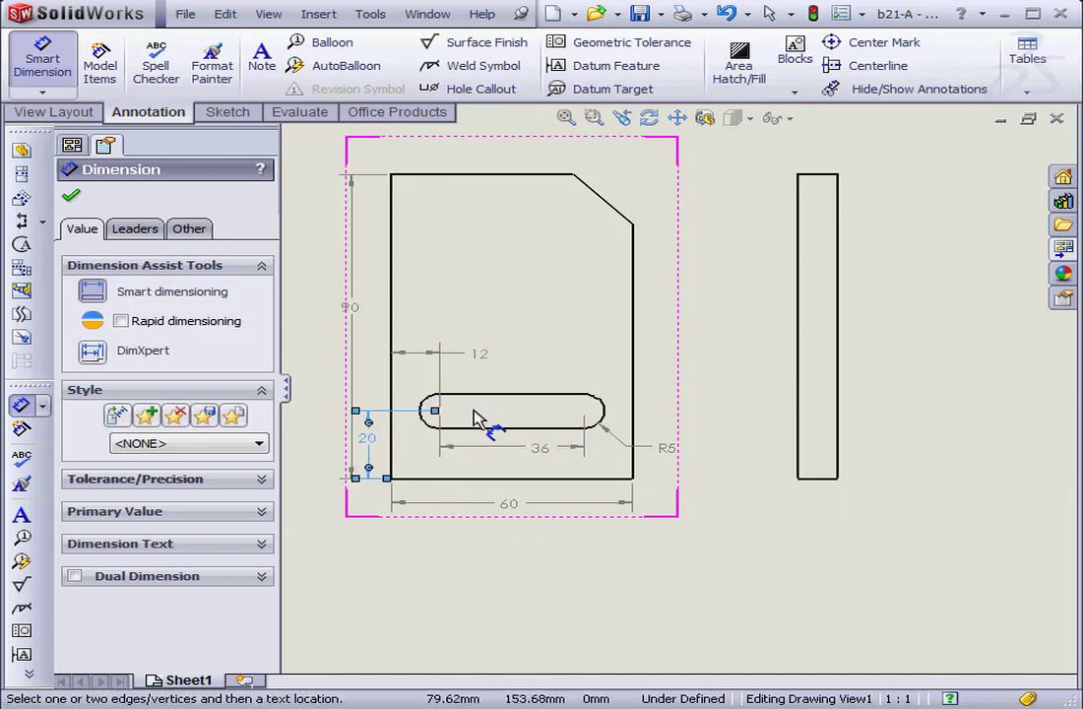
Switch to the Chamfer dimension type from More Dimensions
right_click(636, 197)
mouse_move(764, 248)
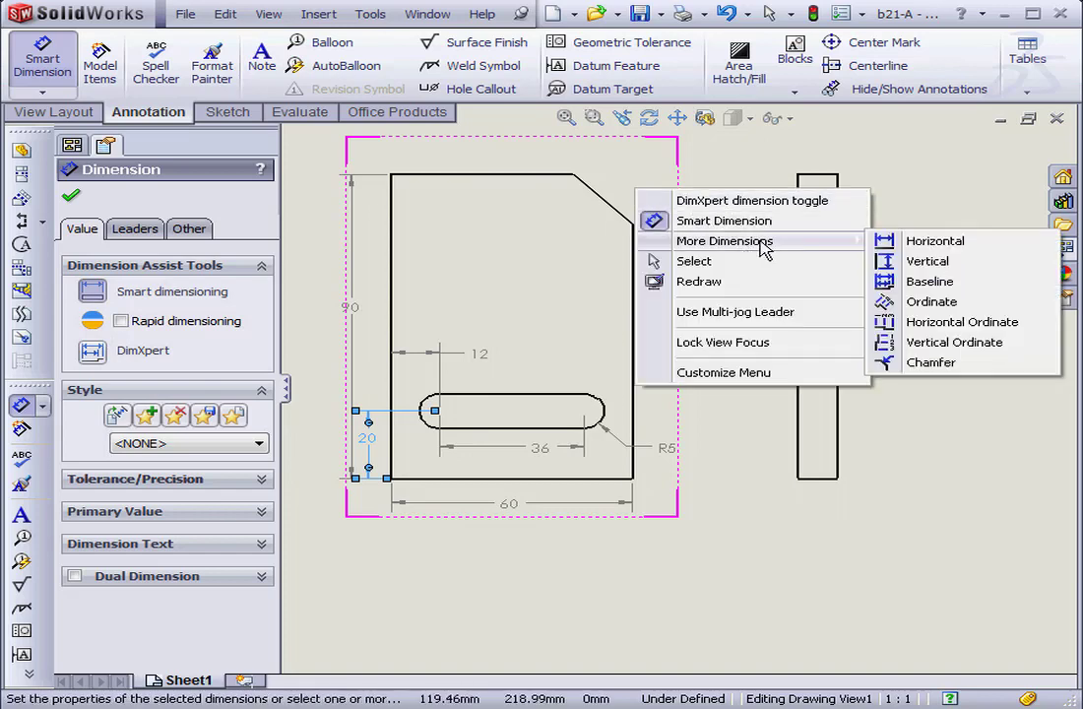
left_click(932, 363)
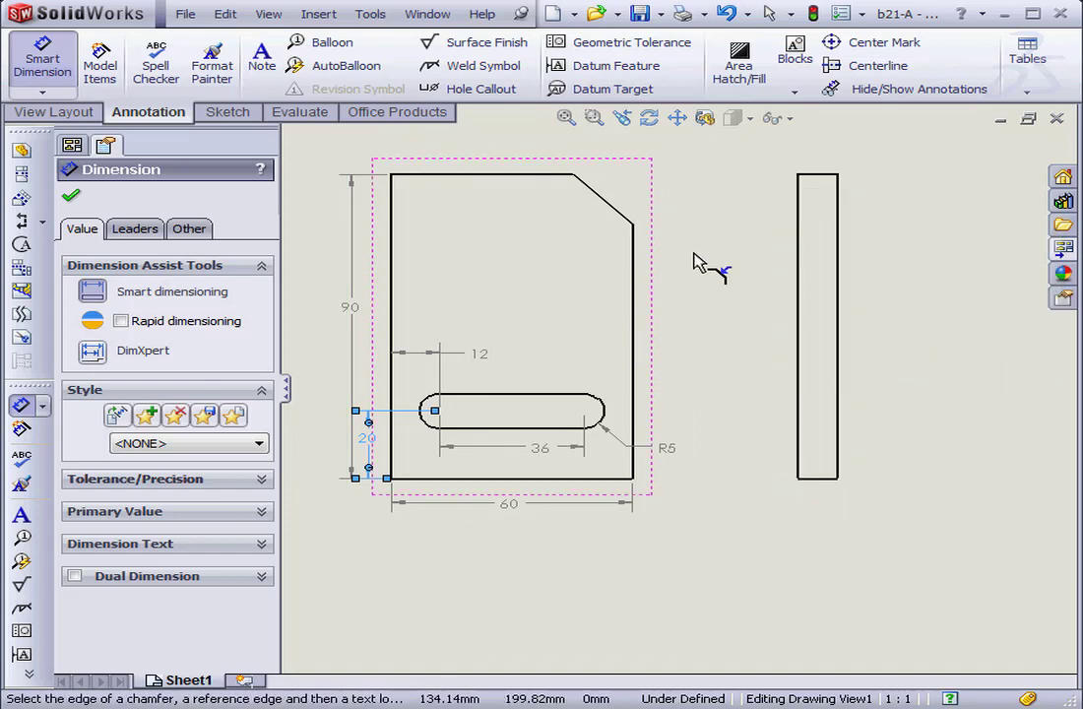
Add a 15 X 15 chamfer callout at the front view's top-right corner
left_click(631, 223)
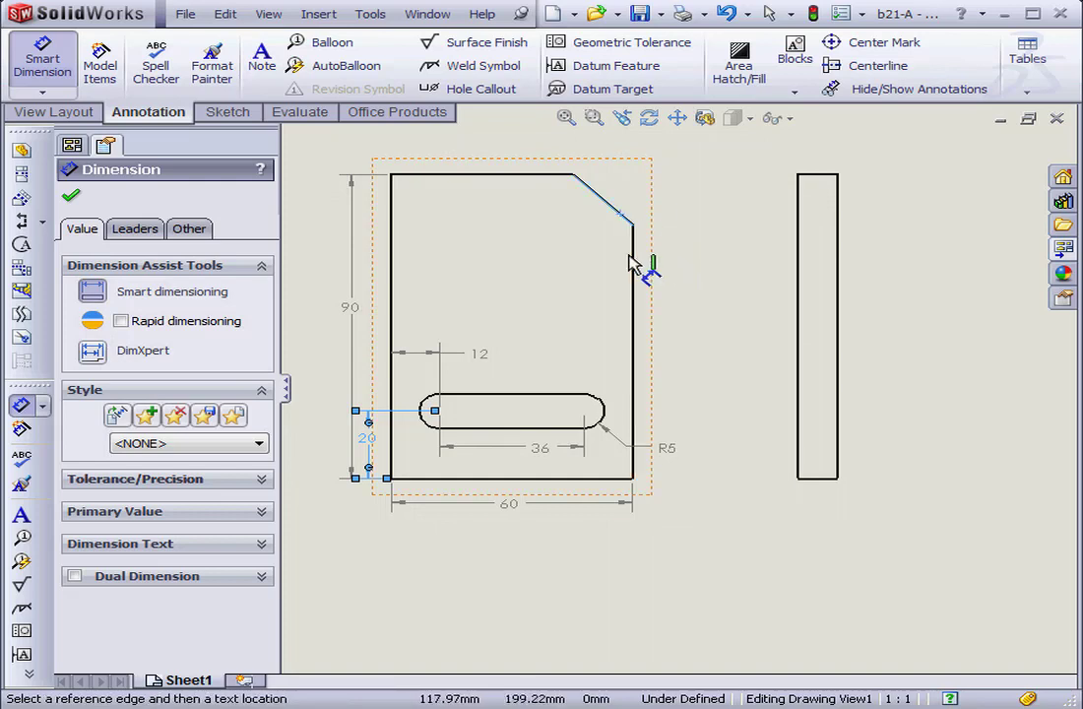
left_click(632, 258)
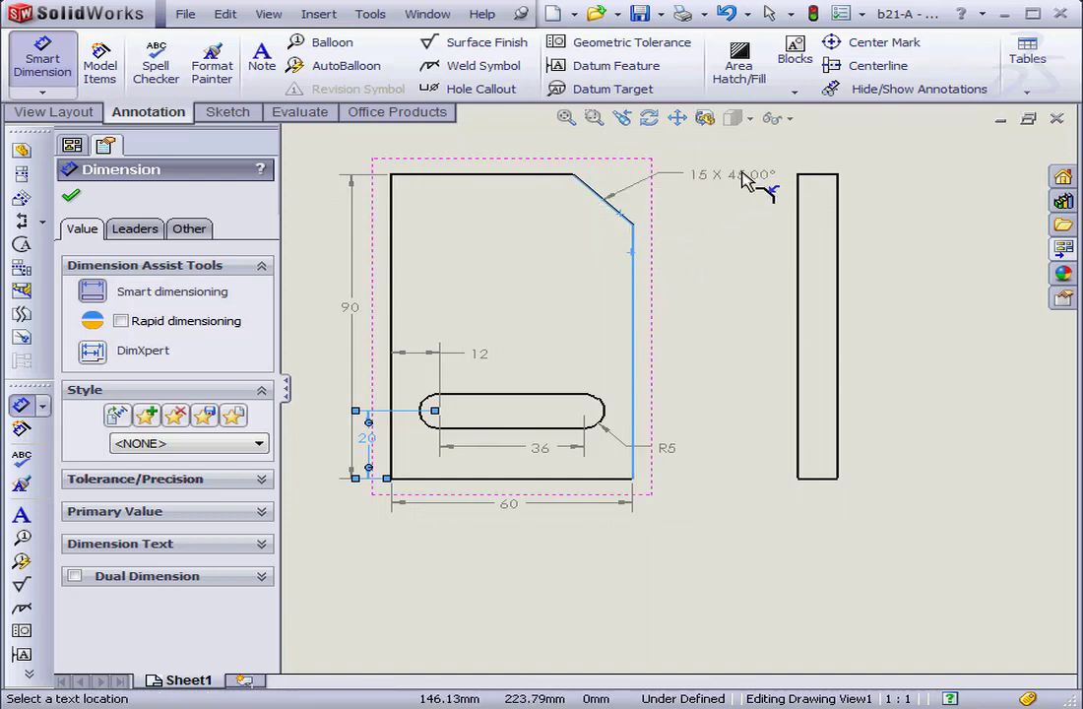
left_click(711, 191)
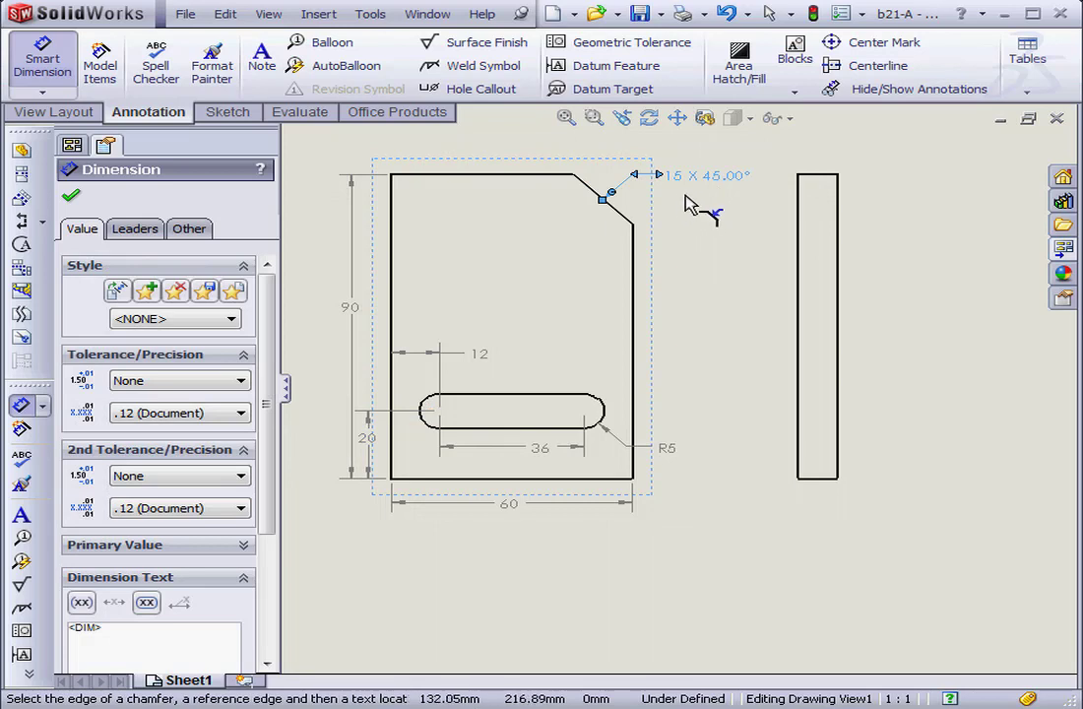
scroll(88, 607, "down", 3)
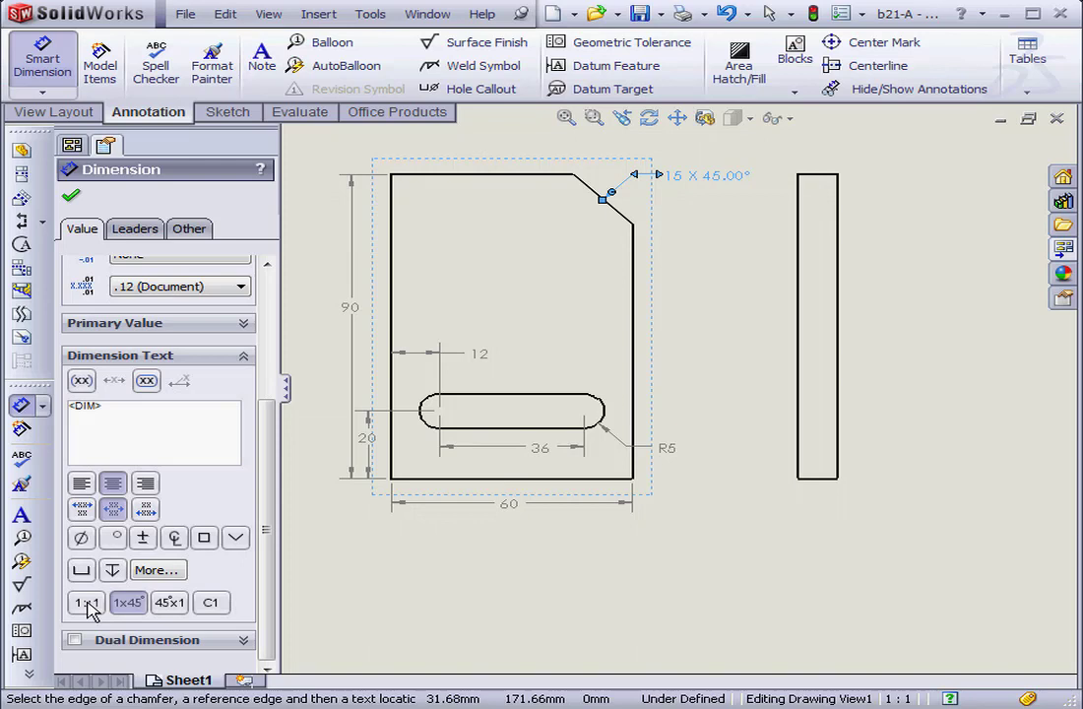
left_click(87, 603)
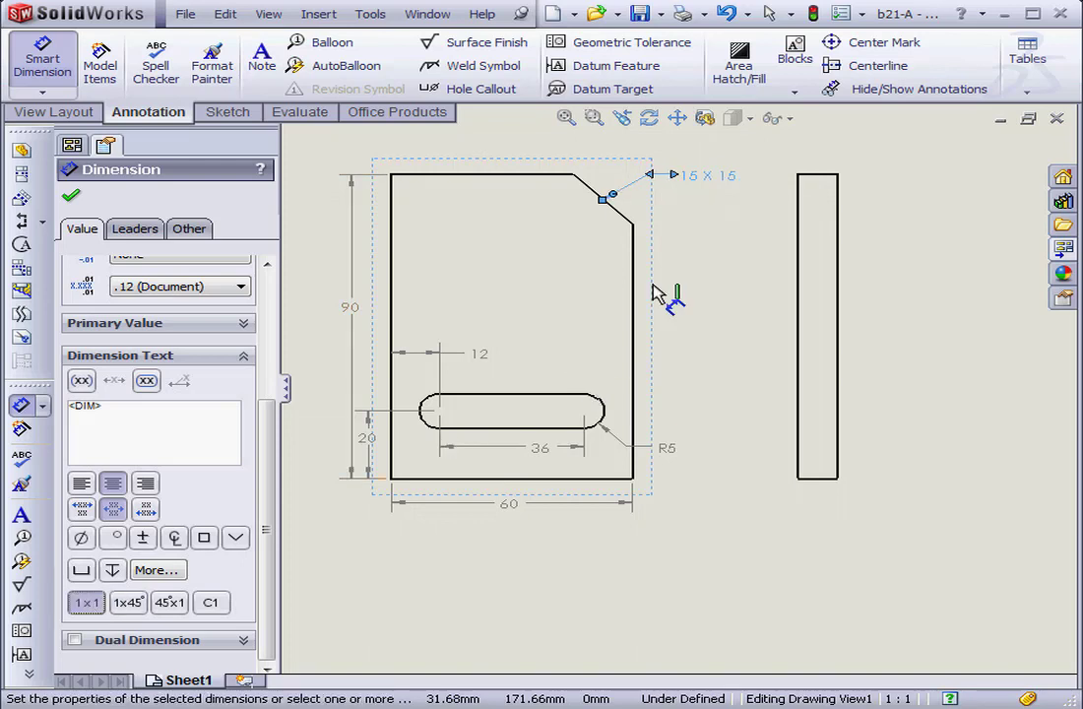
left_click(70, 194)
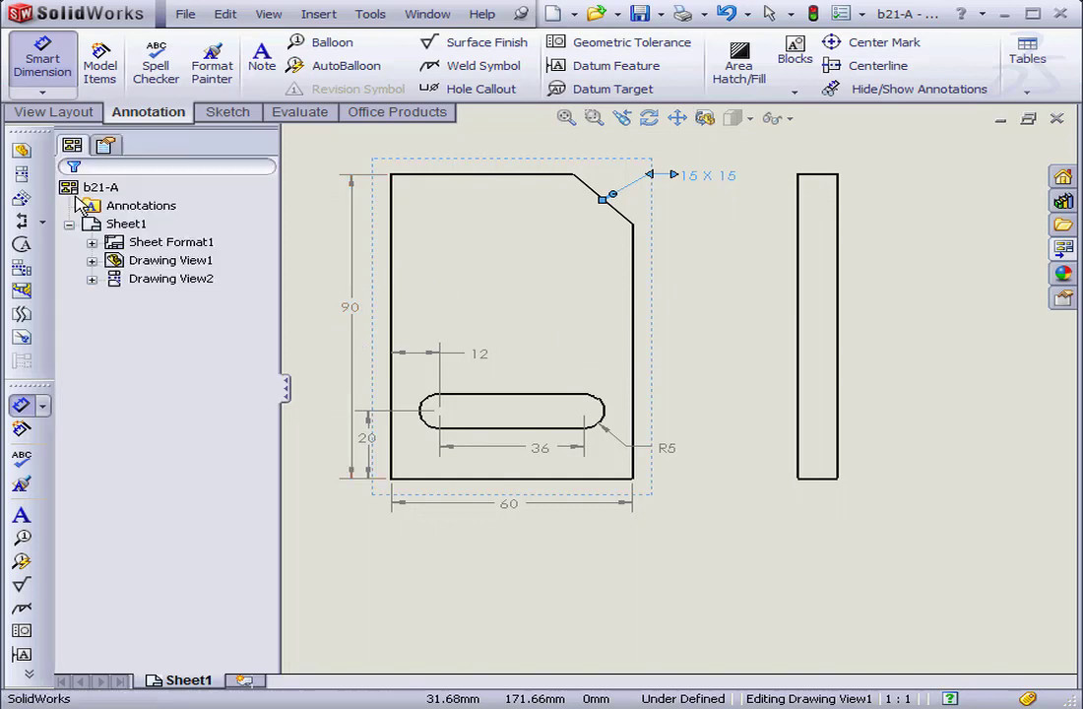
Dimension the side view's bottom edge with a 10 width
left_click(38, 63)
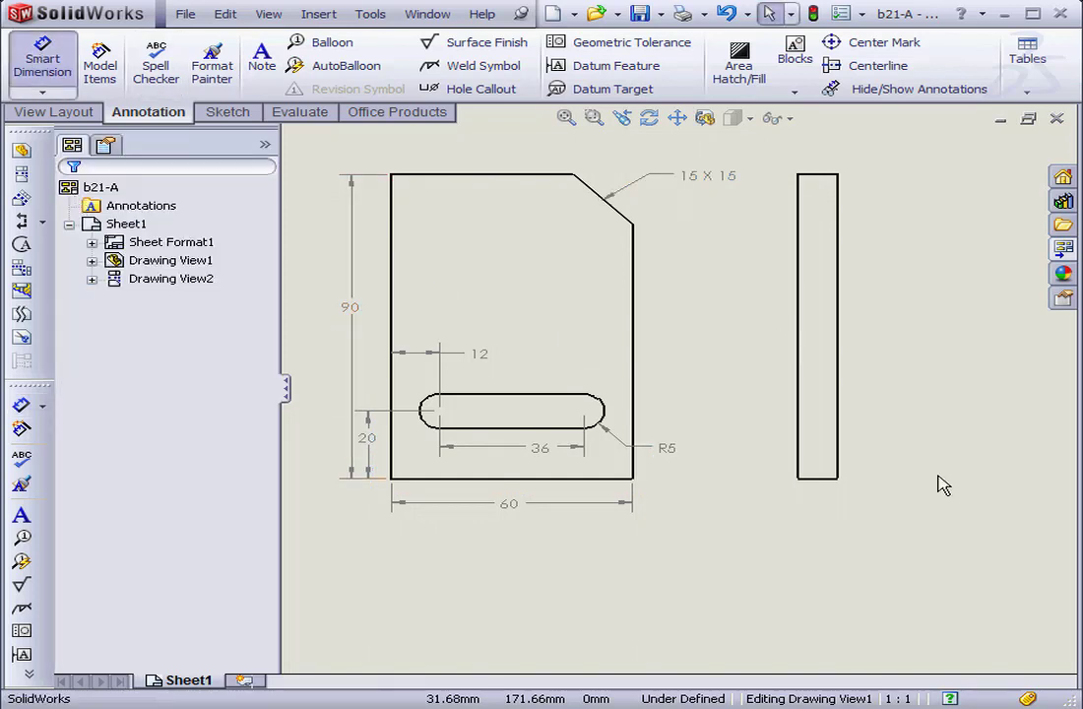
left_click(826, 479)
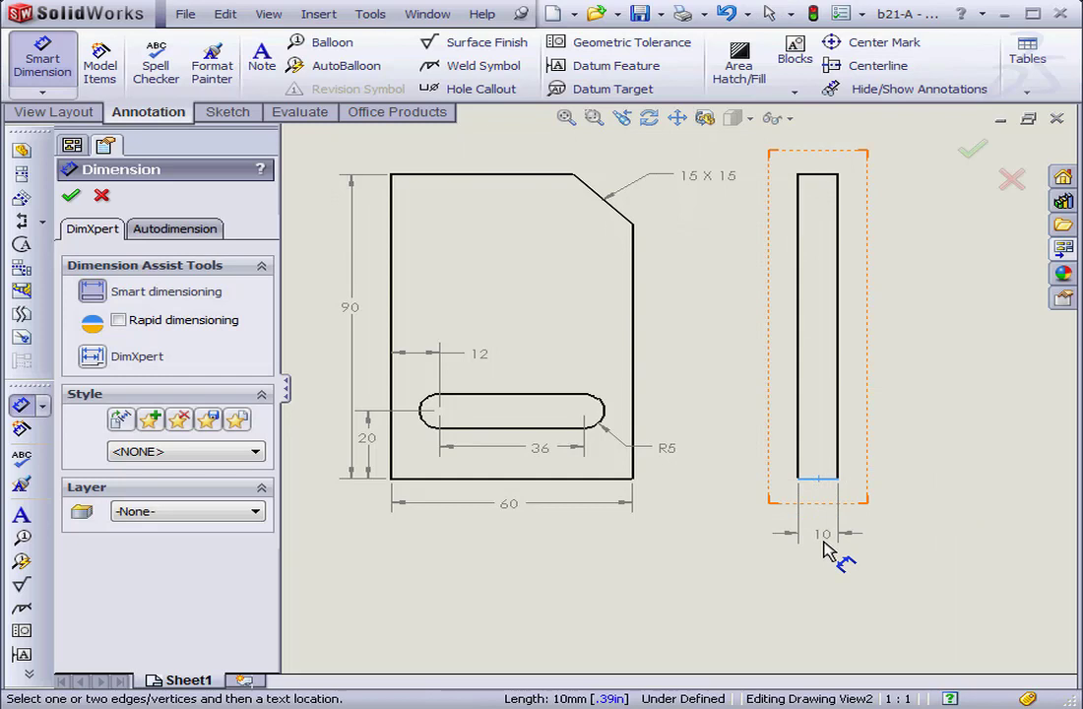
left_click(827, 542)
left_click(71, 198)
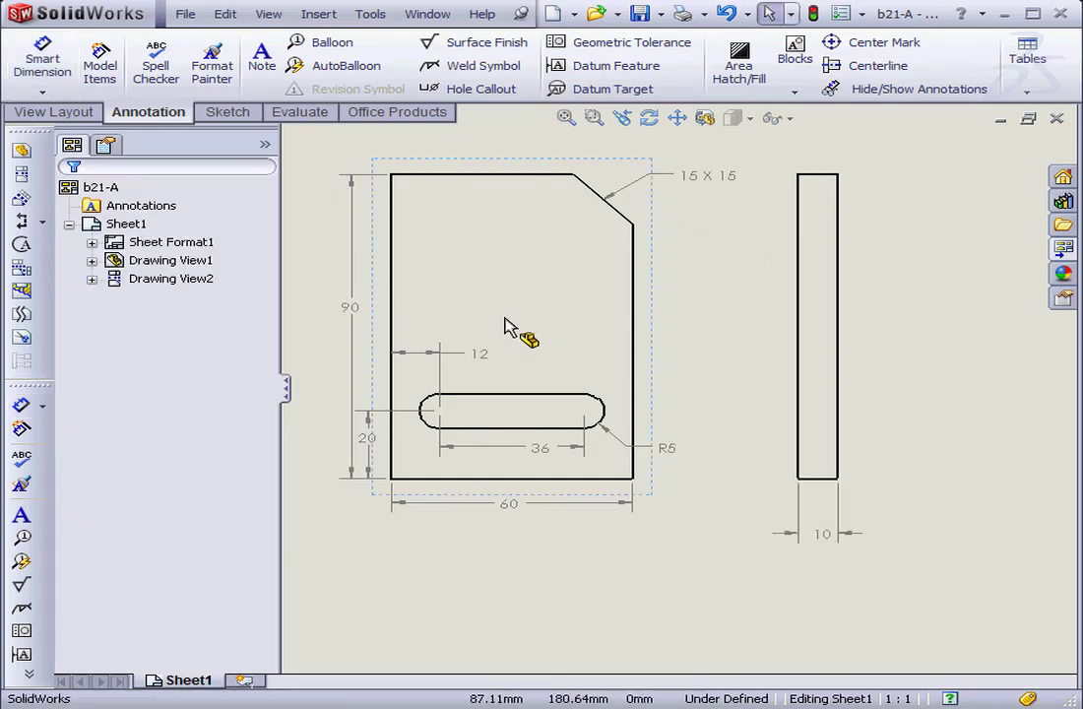
Save the drawing as b21-A.SLDDRW along with its referenced parts, then close it
left_click(189, 14)
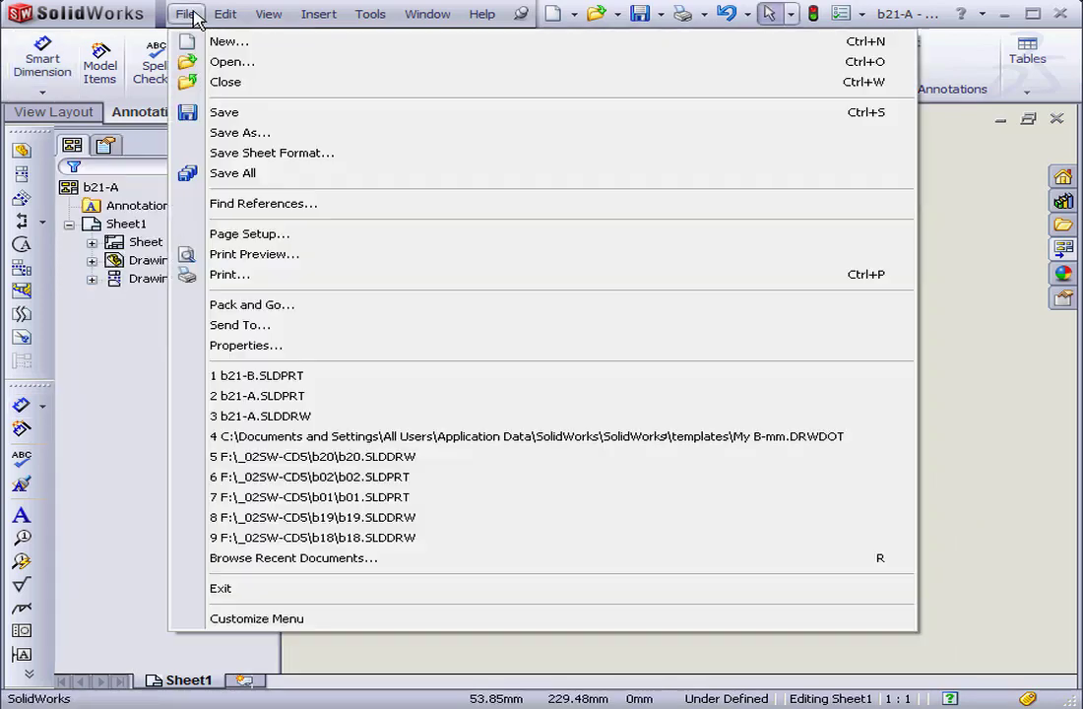
left_click(218, 111)
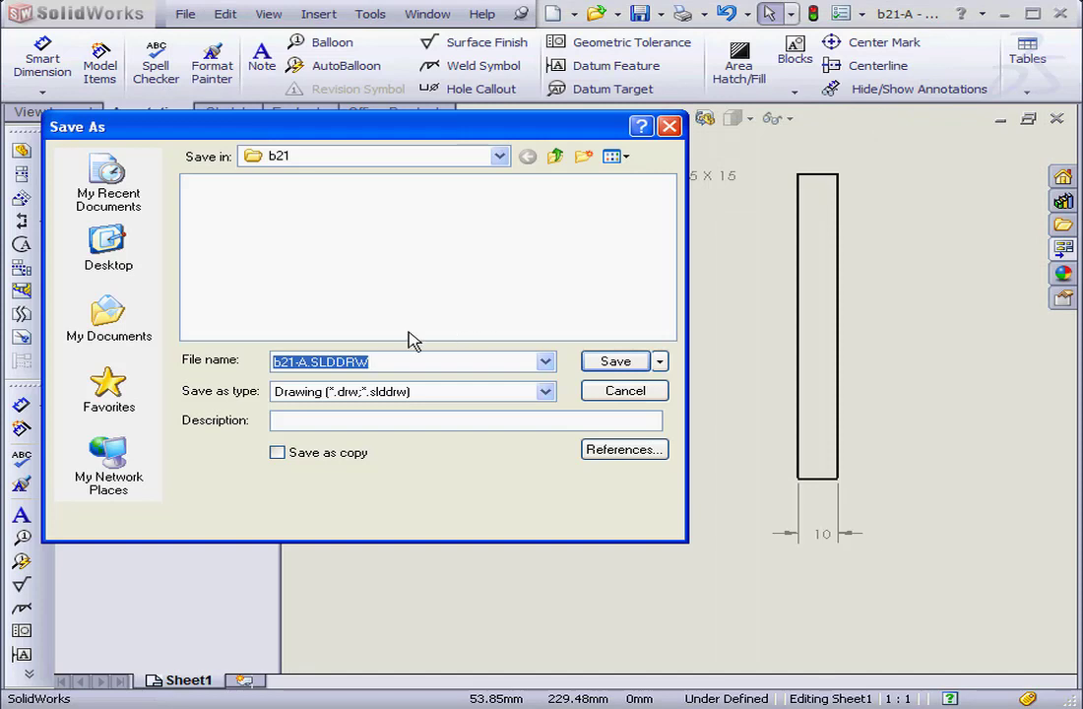
left_click(618, 362)
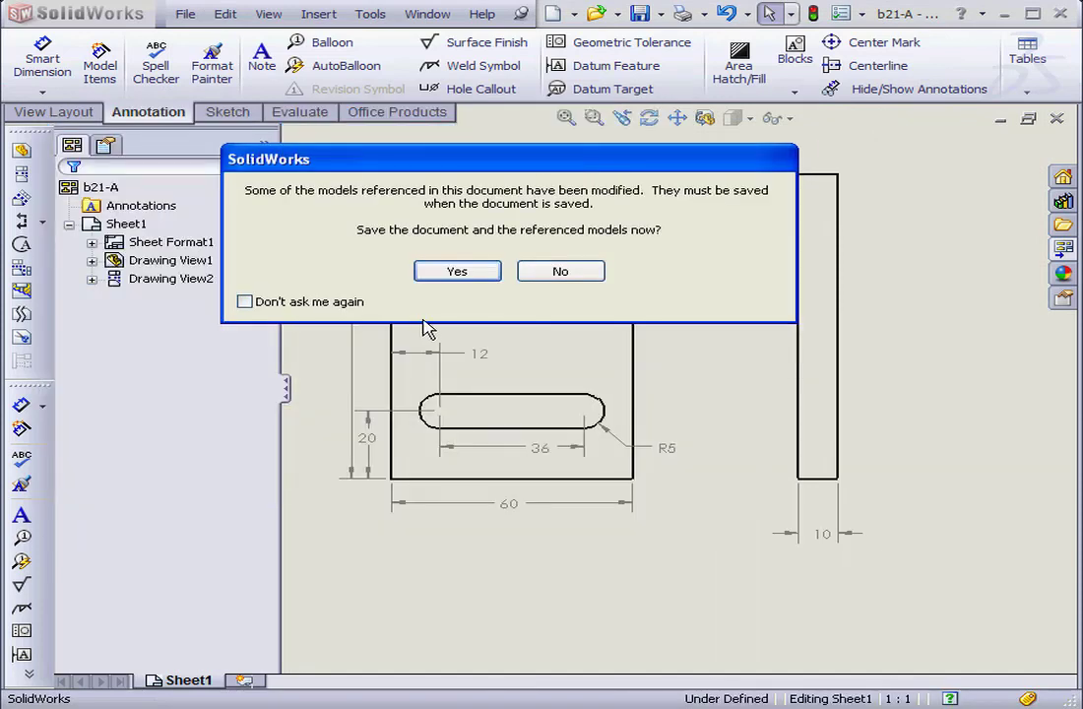
left_click(459, 272)
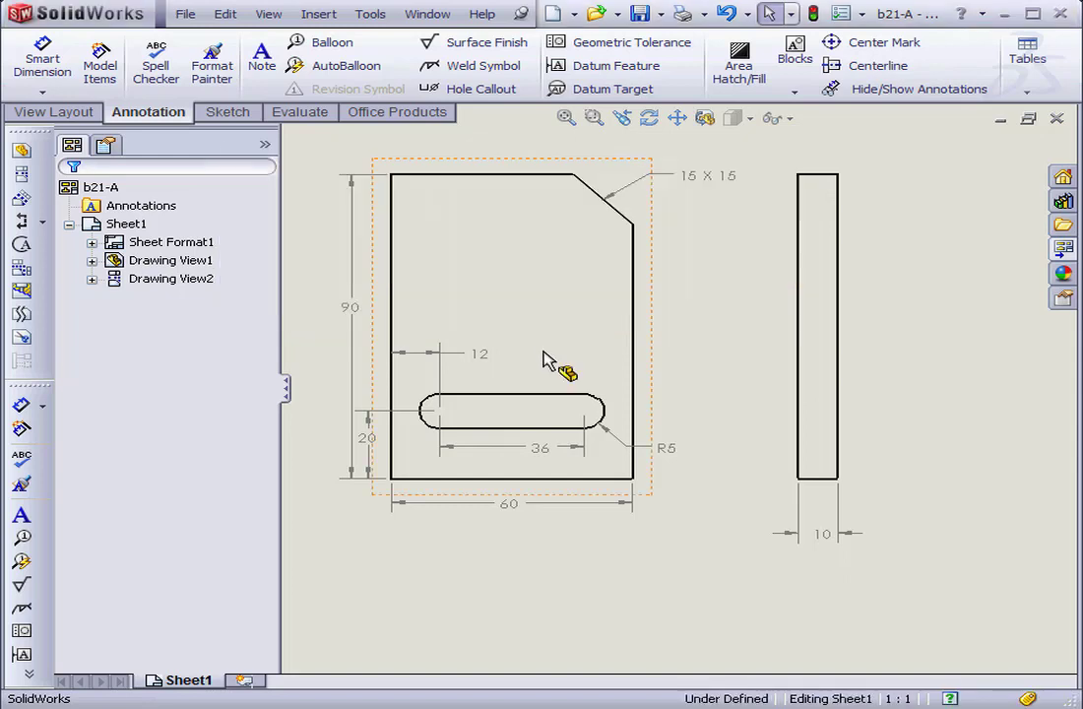
left_click(1057, 117)
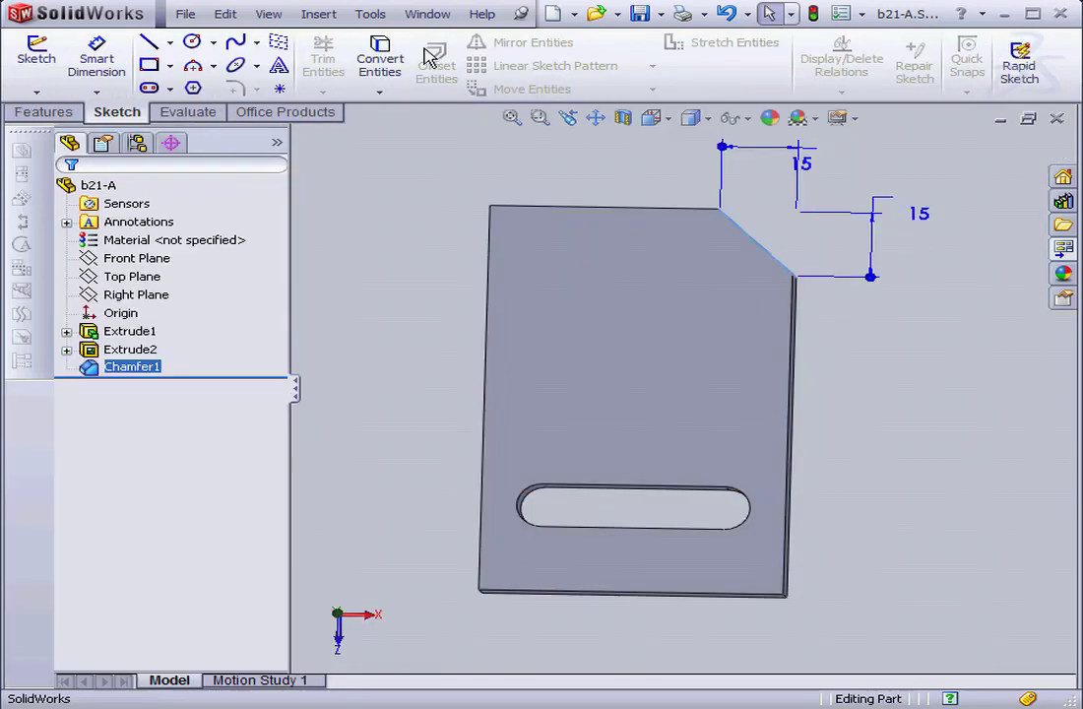
Switch to the b21-B part window to inspect its 20 and 40 slot dimensions
left_click(433, 20)
left_click(482, 210)
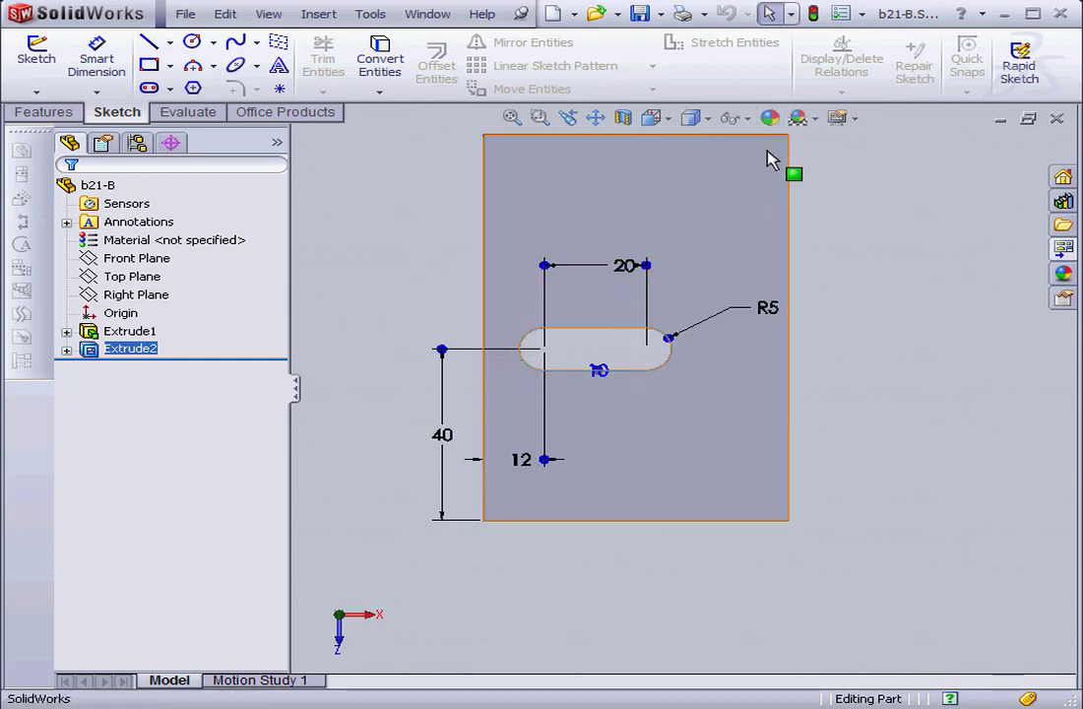
left_click(187, 16)
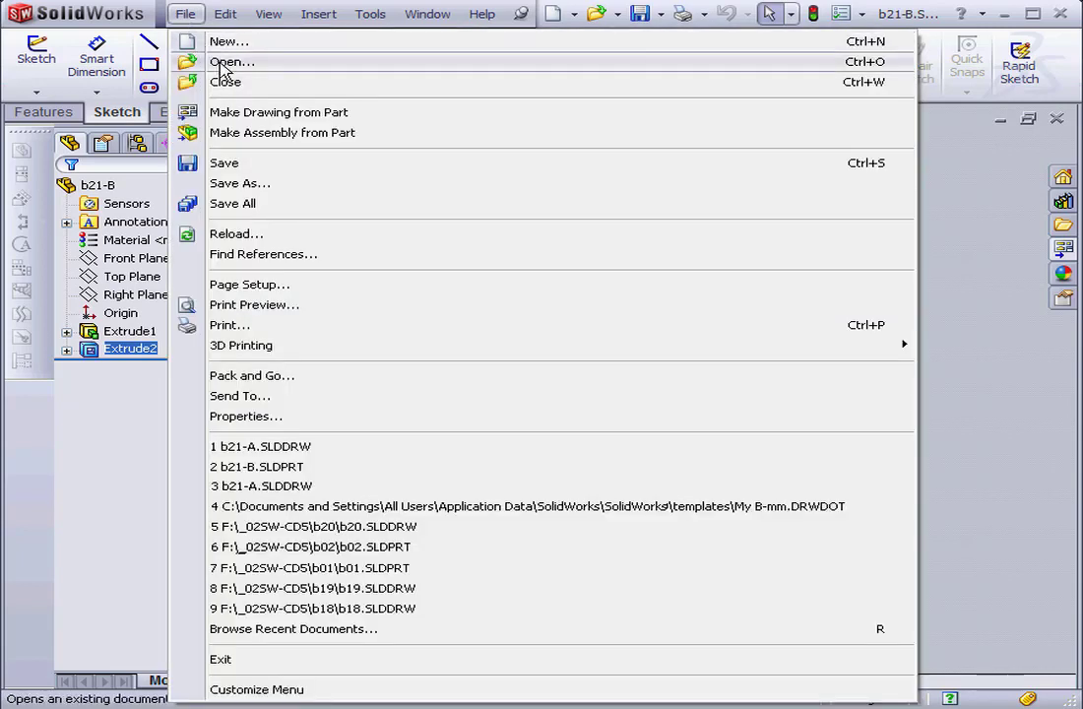
Start replacing b21-A.SLDDRW's part reference, cancel every dialog, and close the b21-B part
left_click(222, 65)
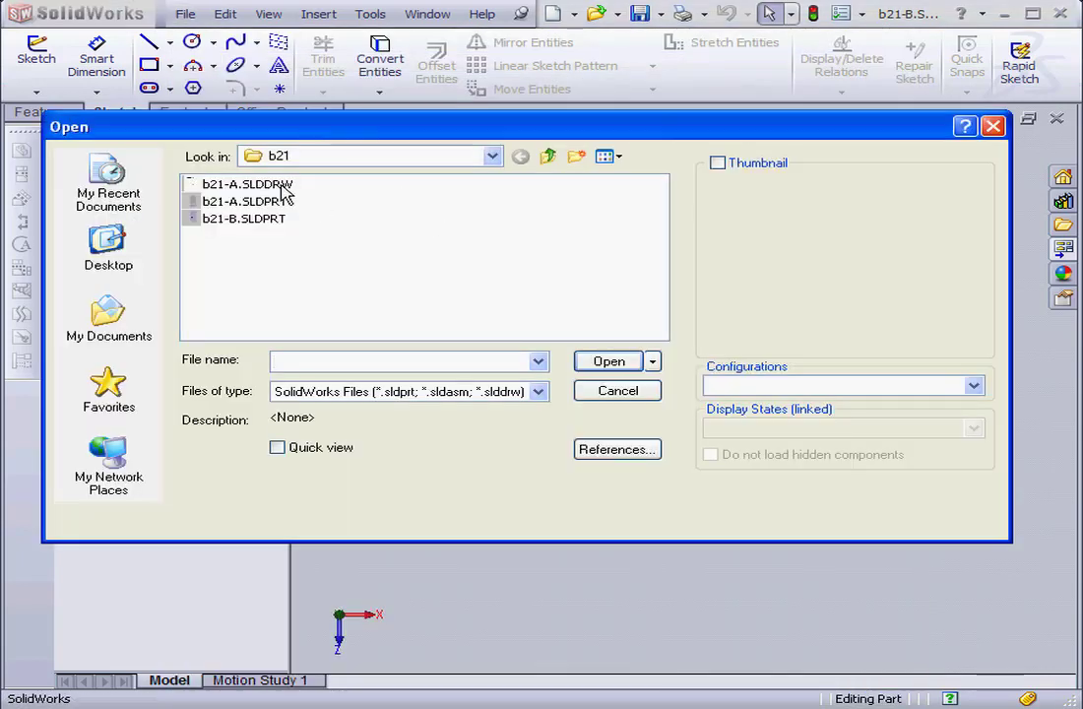
left_click(282, 187)
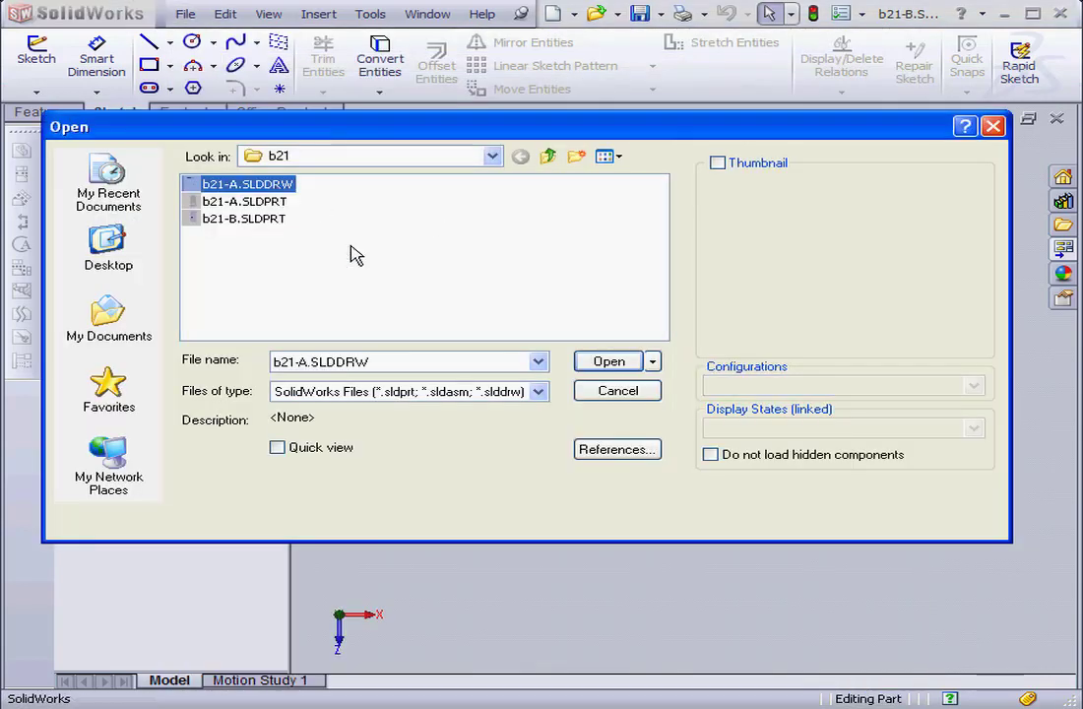
left_click(605, 455)
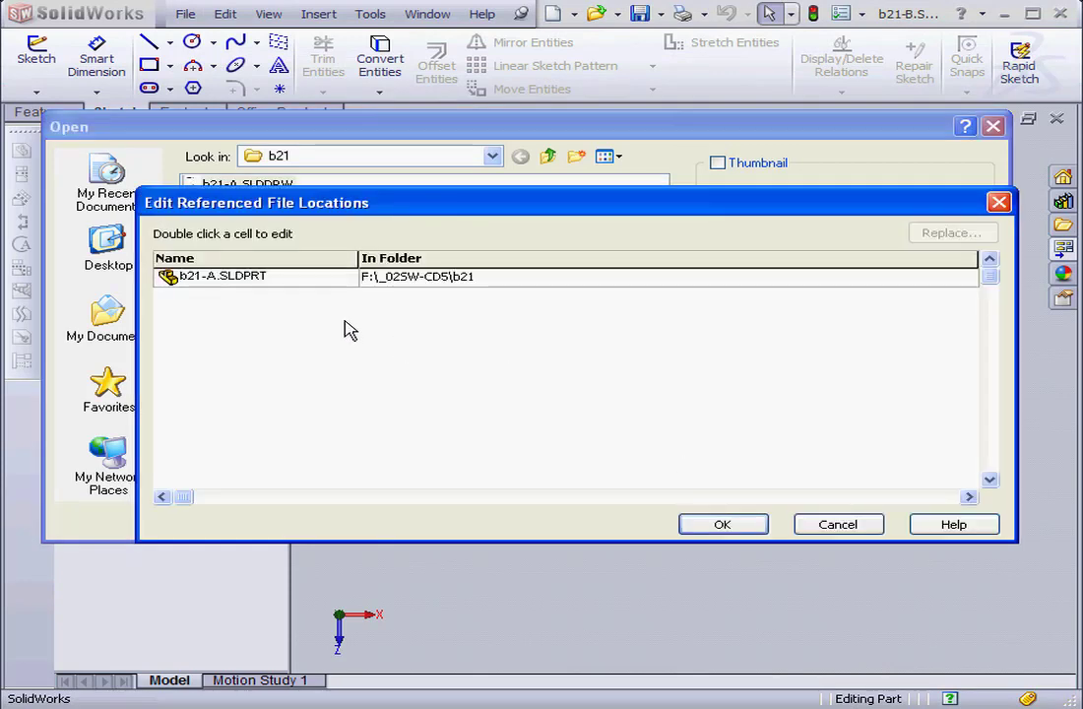
double_click(227, 280)
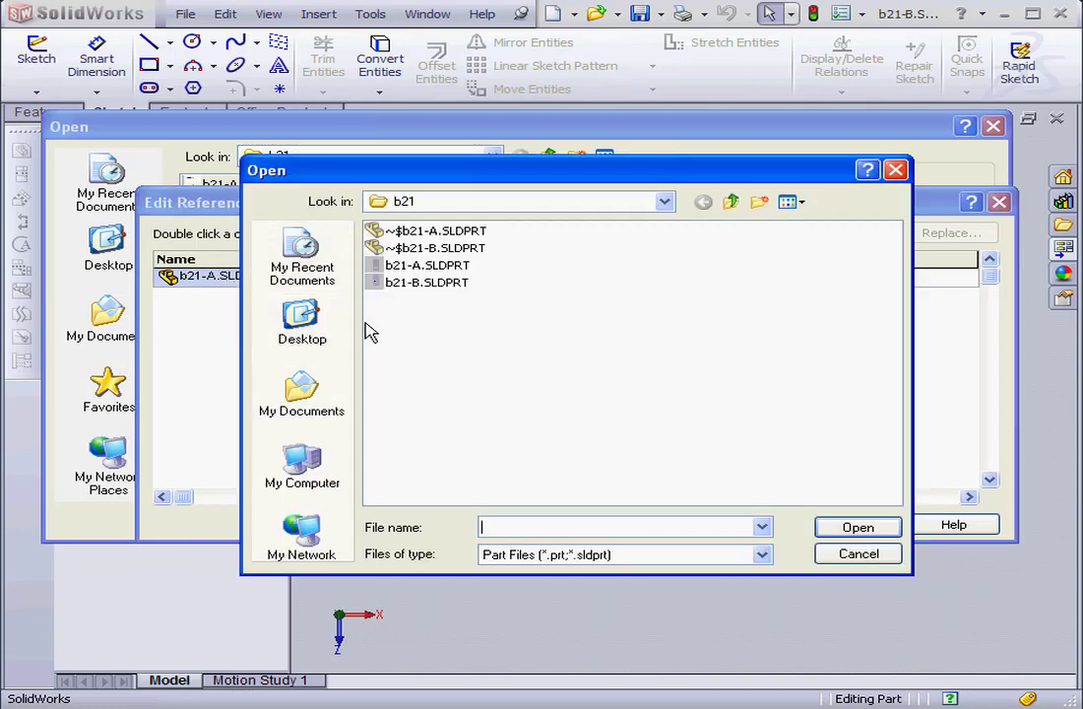
left_click(853, 556)
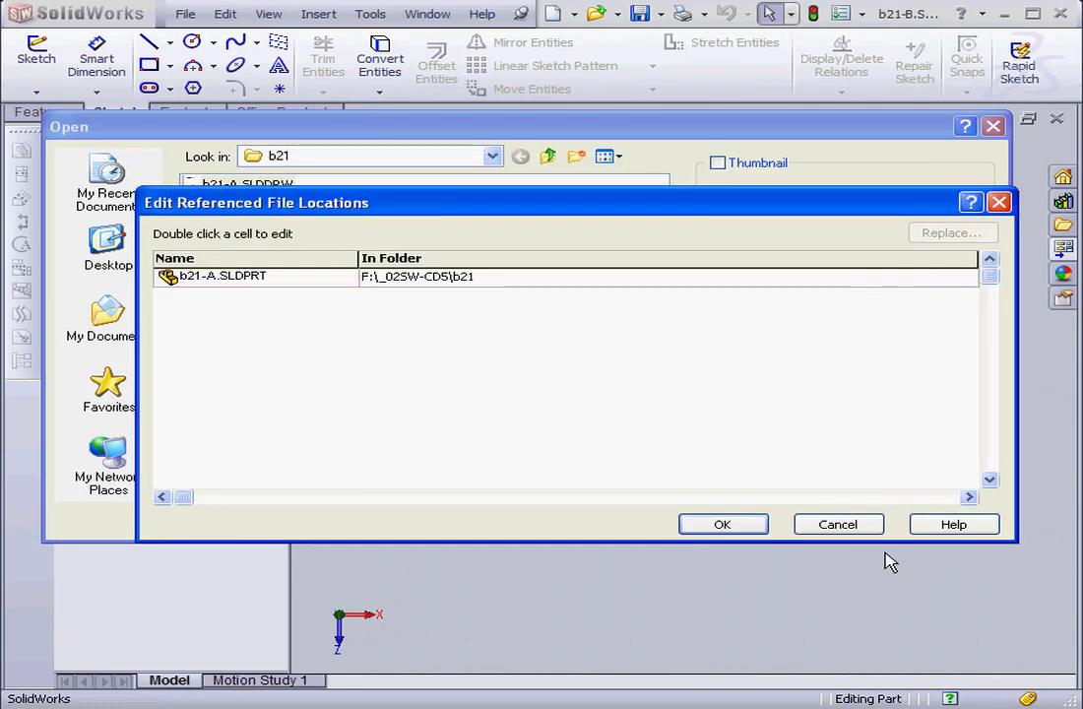
left_click(849, 527)
left_click(993, 125)
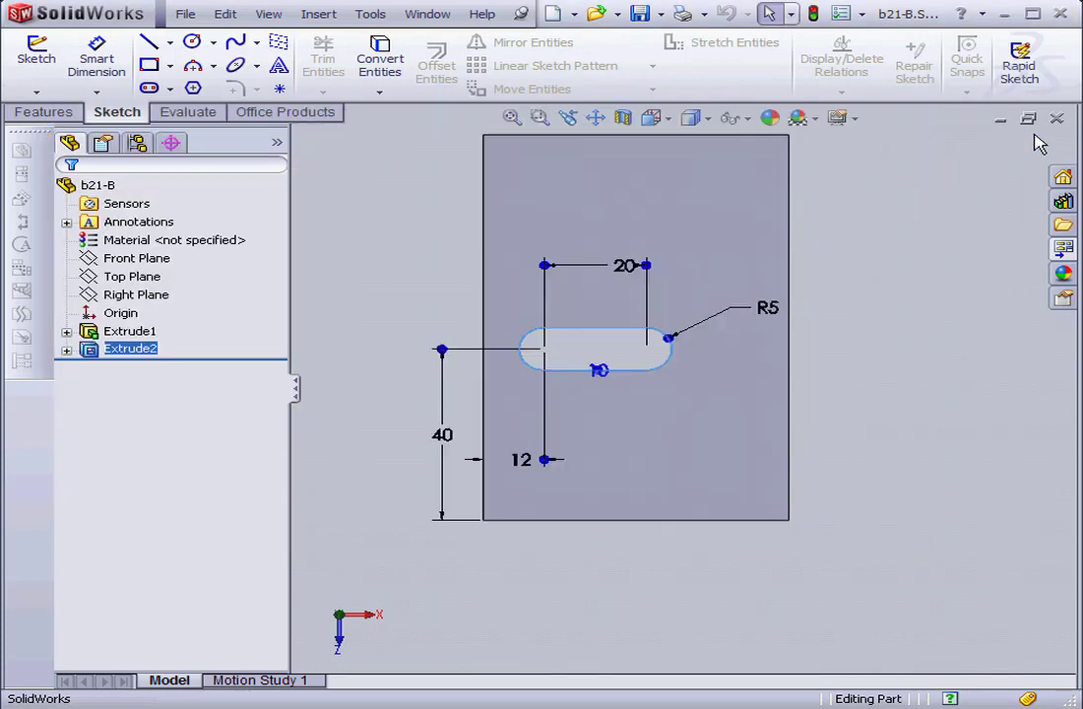
left_click(1057, 119)
Close b21-A, then open b21-A.SLDDRW with its reference swapped from b21-A.SLDPRT to b21-B.SLDPRT
left_click(1056, 119)
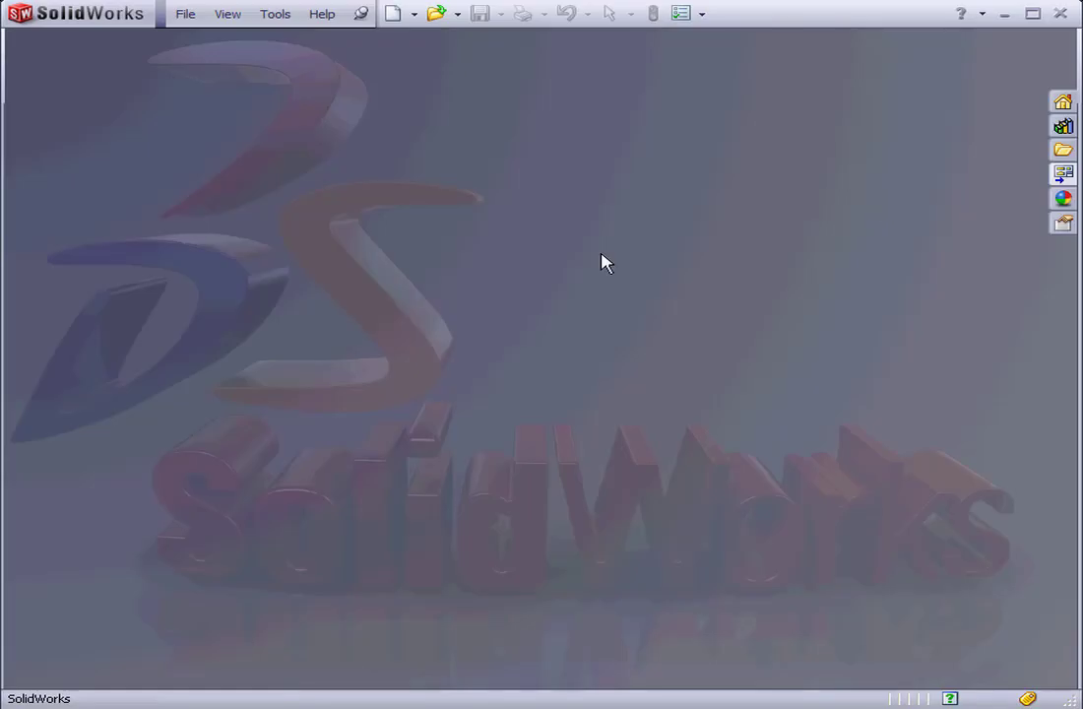
left_click(185, 14)
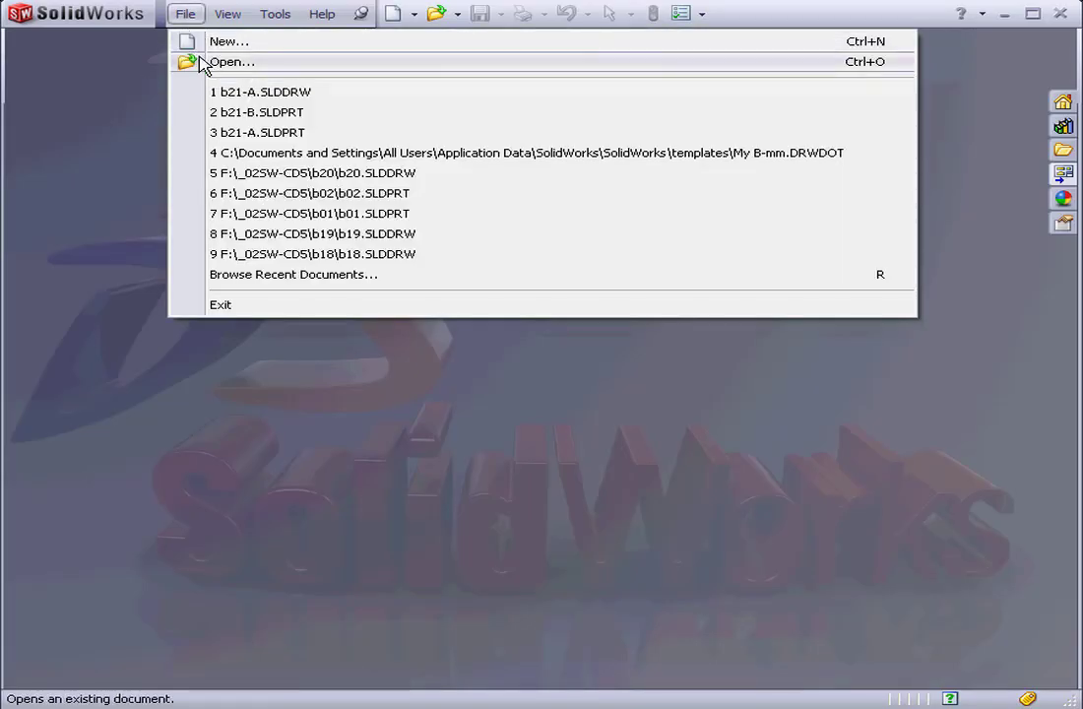
left_click(189, 63)
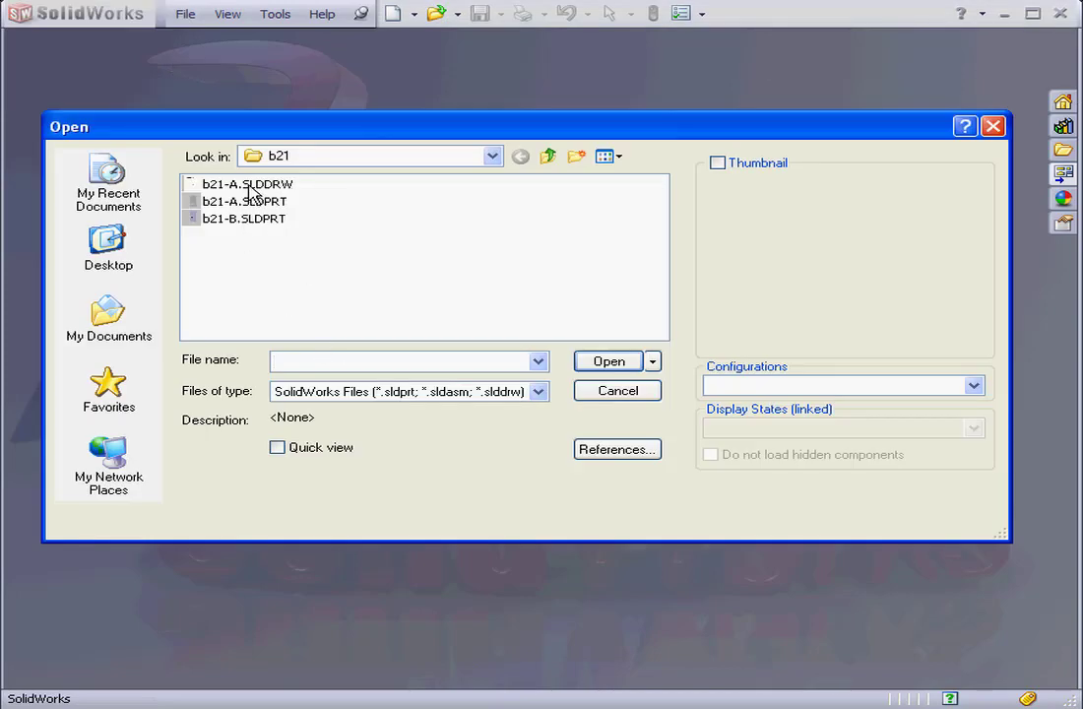
left_click(250, 187)
left_click(617, 450)
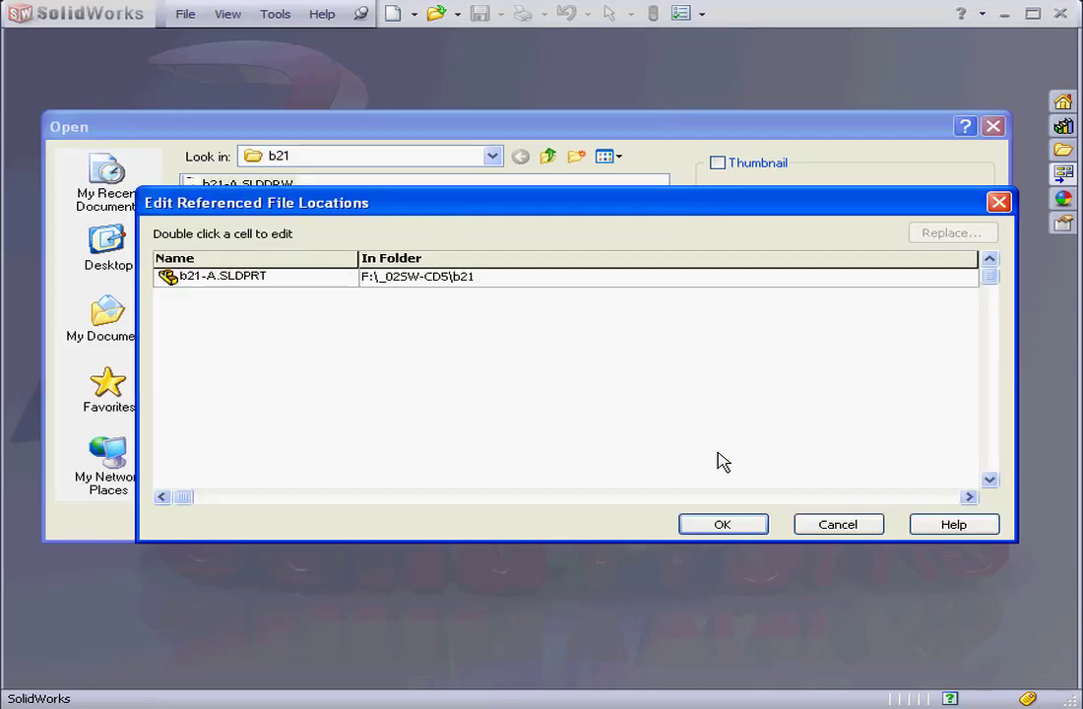
double_click(235, 281)
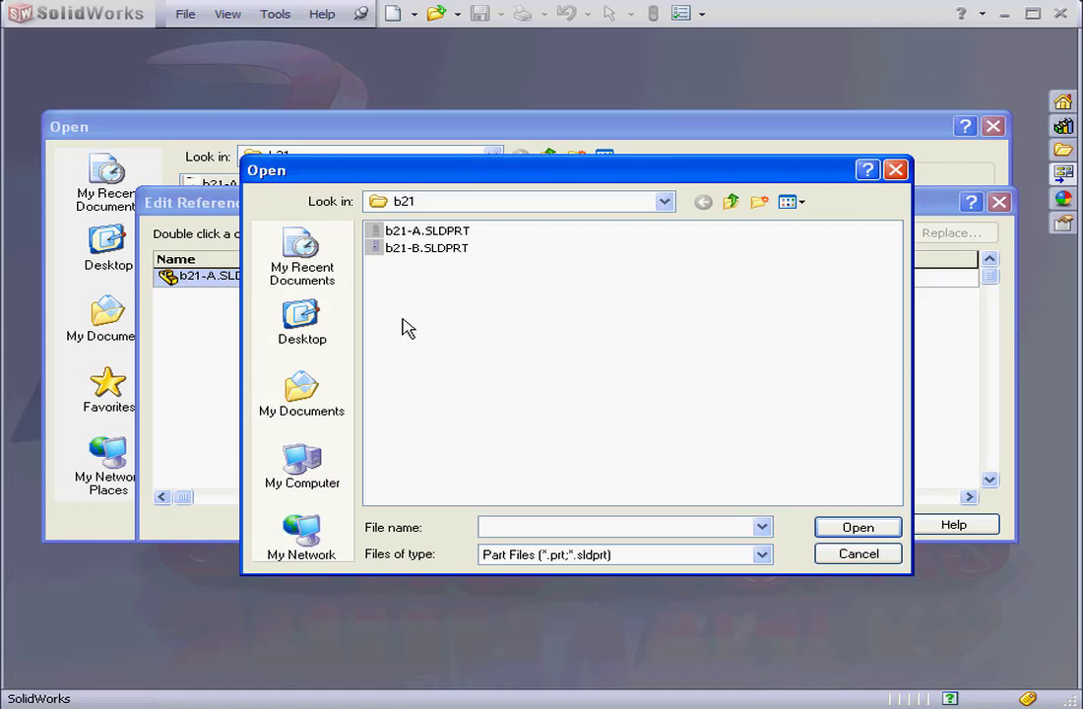
left_click(429, 251)
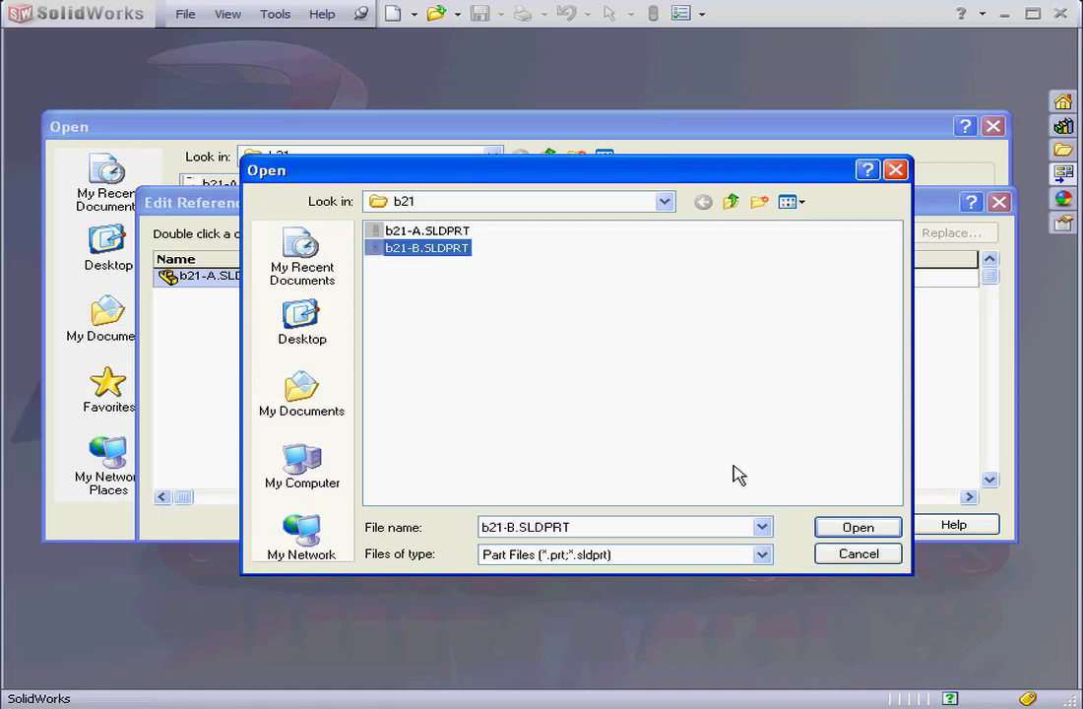
left_click(858, 528)
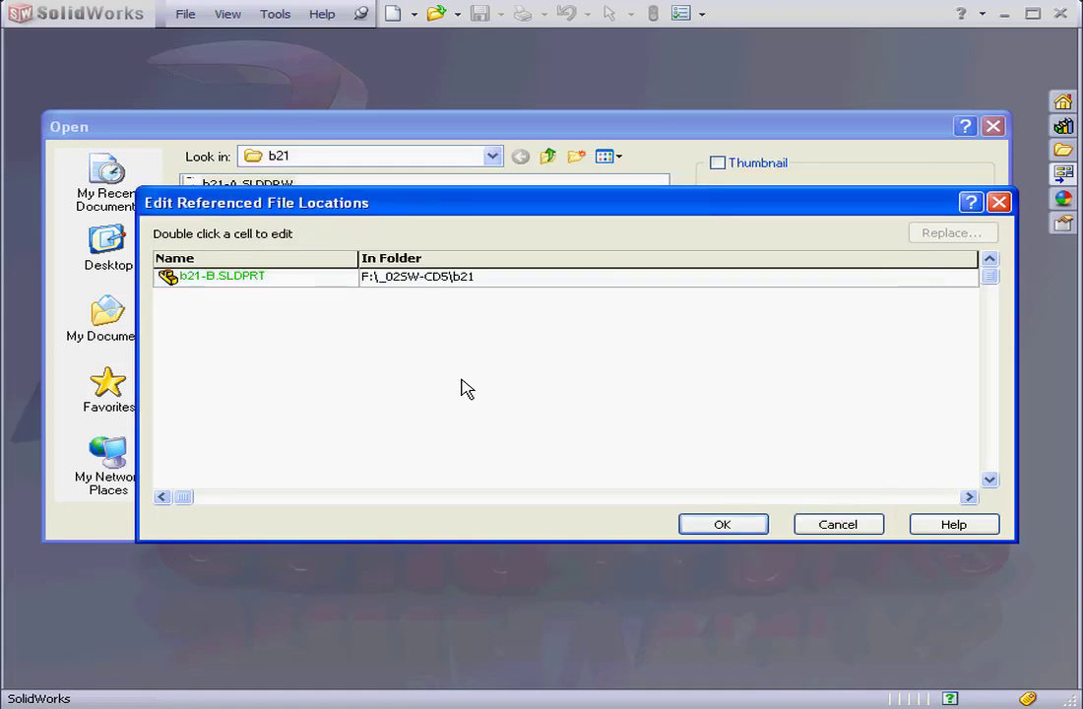
left_click(745, 528)
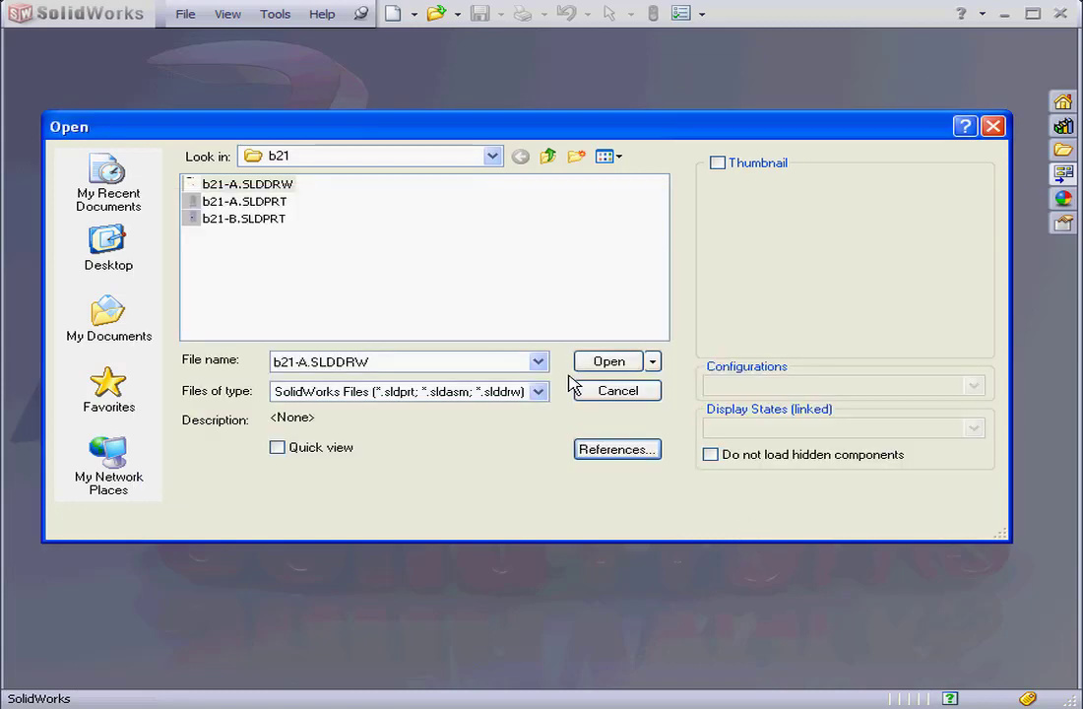
left_click(618, 362)
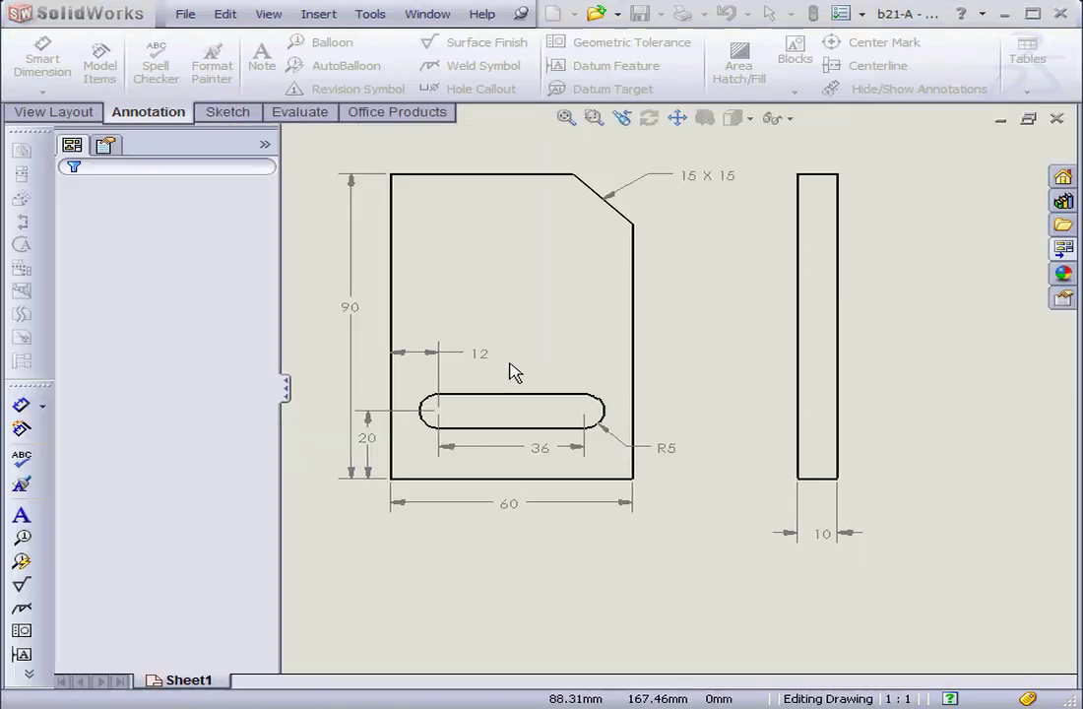
Move aside and accept the Dangling Detail Items notice so the drawing rebuilds from b21-B
left_click_drag(559, 233, 216, 213)
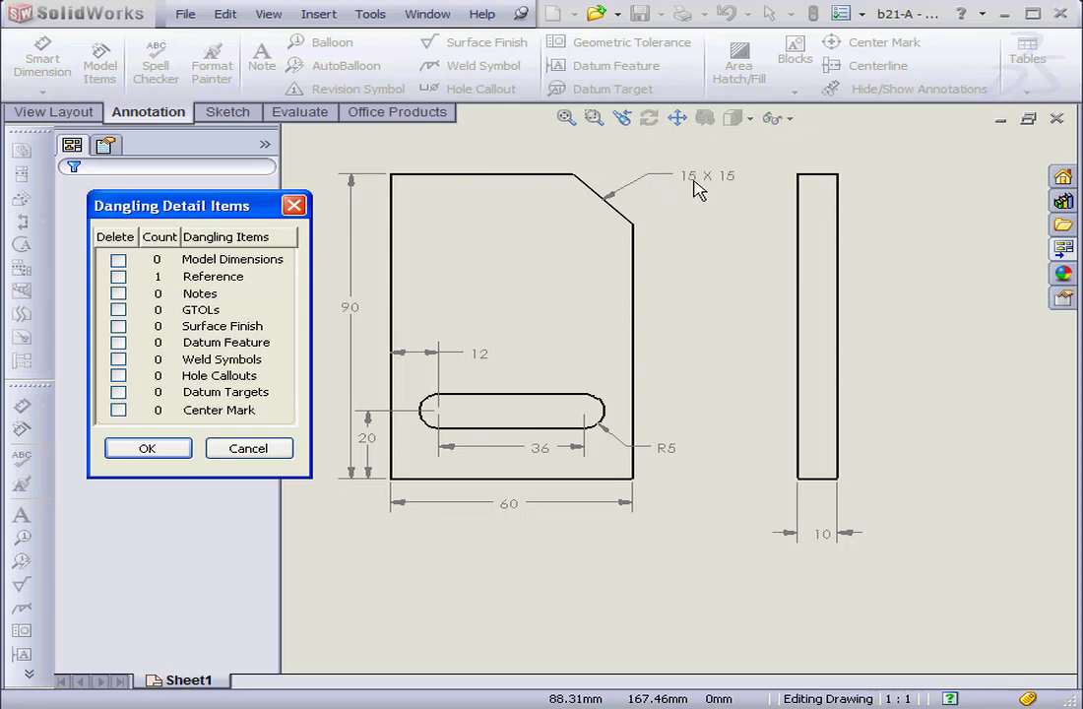
left_click(158, 448)
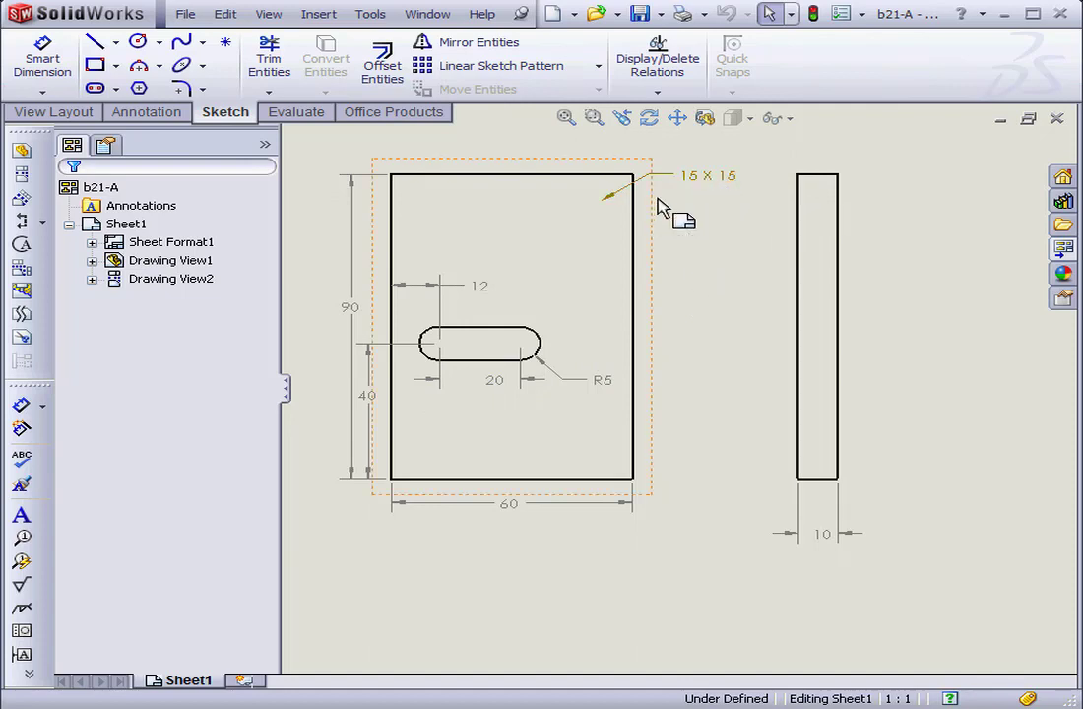
Delete the dangling 15 X 15 chamfer callout, leaving only b21-B's valid dimensions
left_click(707, 177)
key("d")
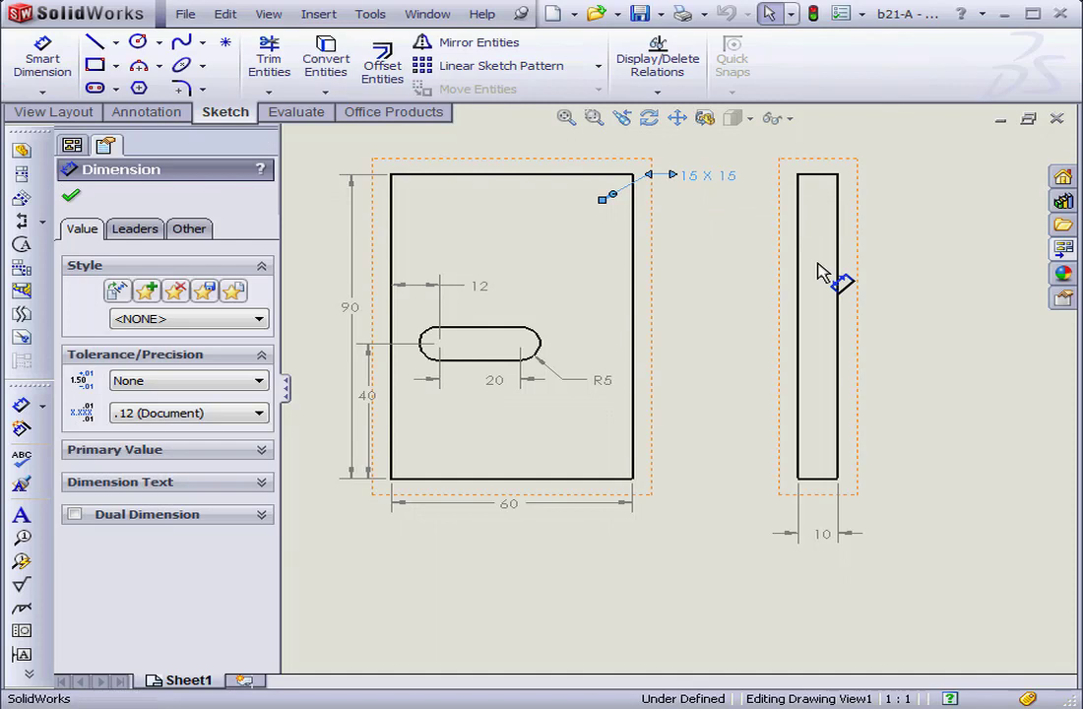
key("Delete")
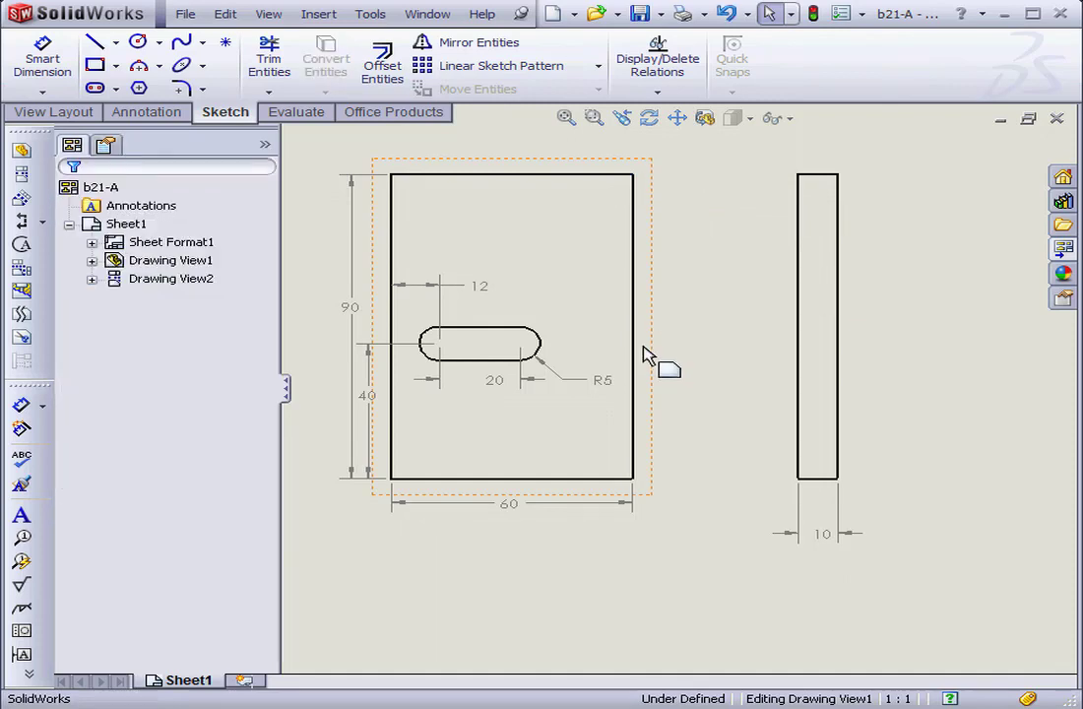